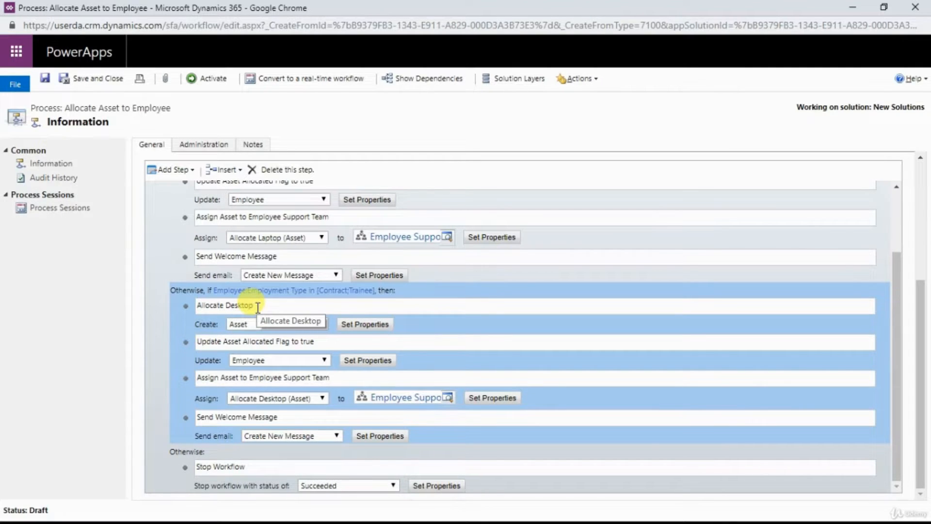
Review the workflow's Permanent, Contract and Trainee branches and the actions under each employment type condition
scroll(232, 408, "up", 1)
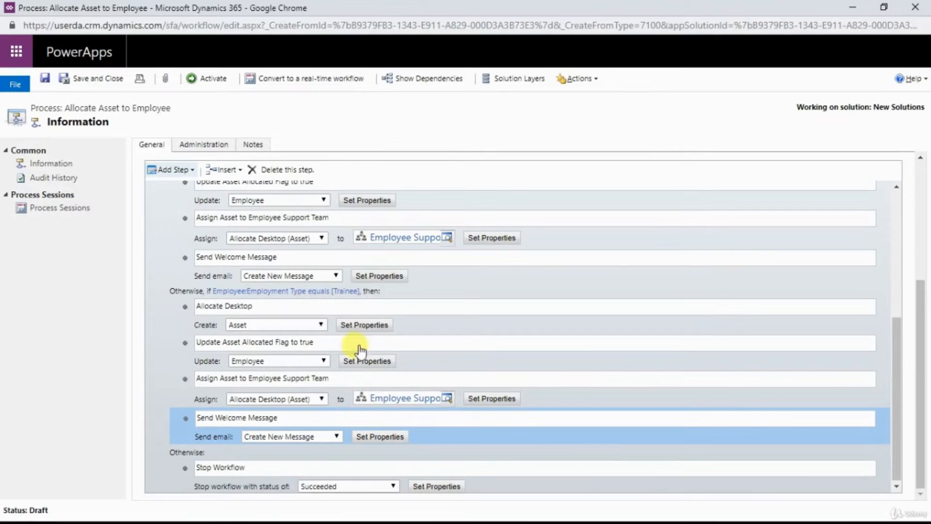
scroll(458, 405, "up", 5)
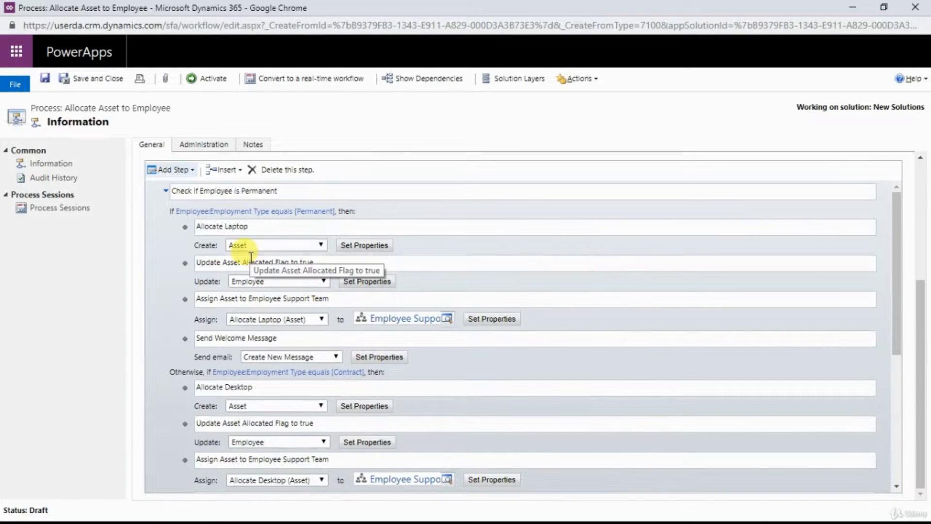
scroll(249, 257, "down", 4)
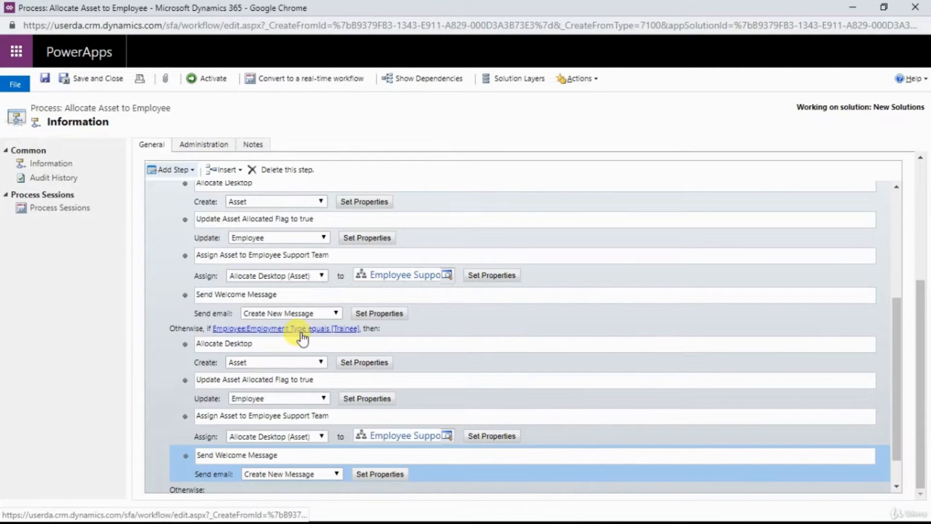
scroll(302, 340, "up", 2)
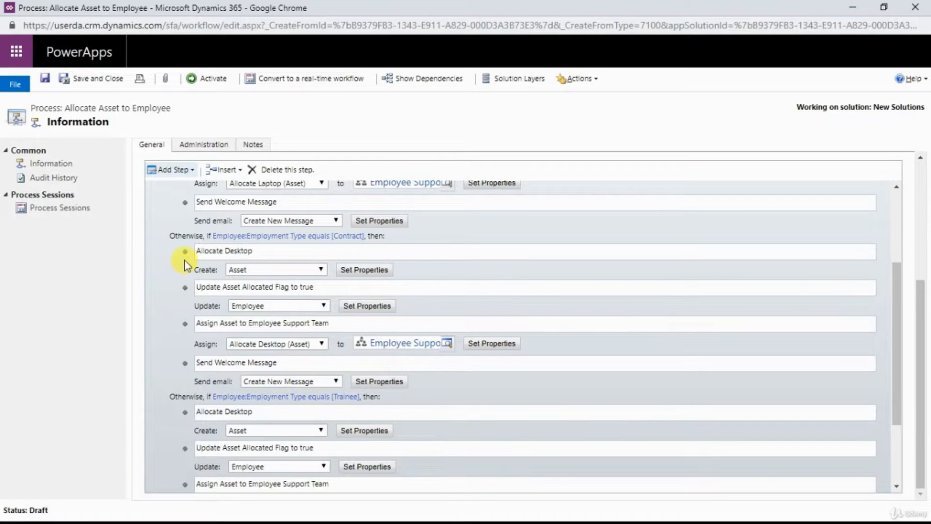
scroll(272, 407, "down", 1)
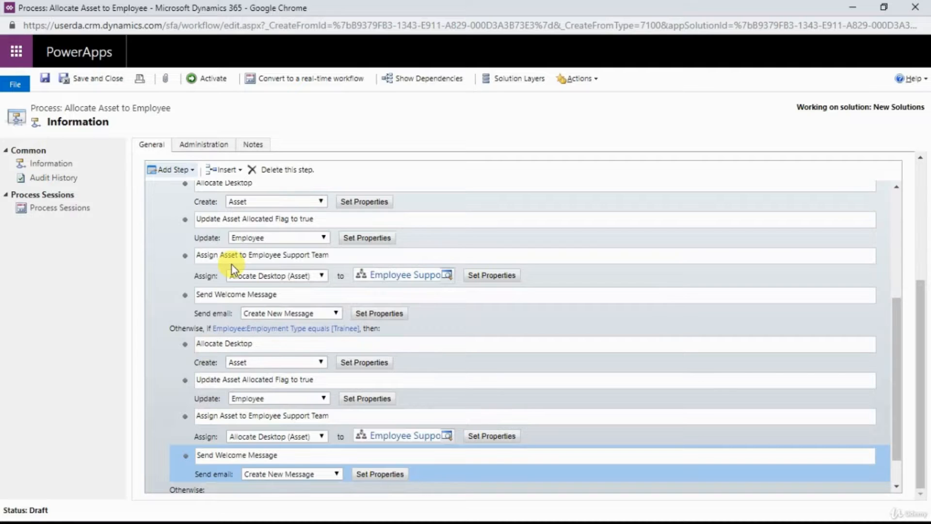
scroll(232, 264, "up", 1)
scroll(229, 342, "down", 2)
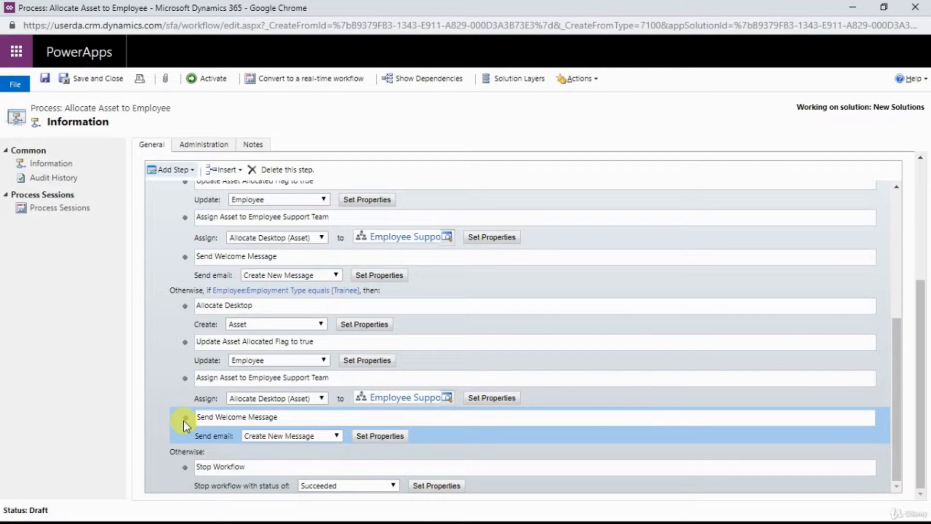
Add a wait condition after the Trainee branch's Send Welcome Message step, described as "Wait till employee gets confirmed"
left_click(189, 171)
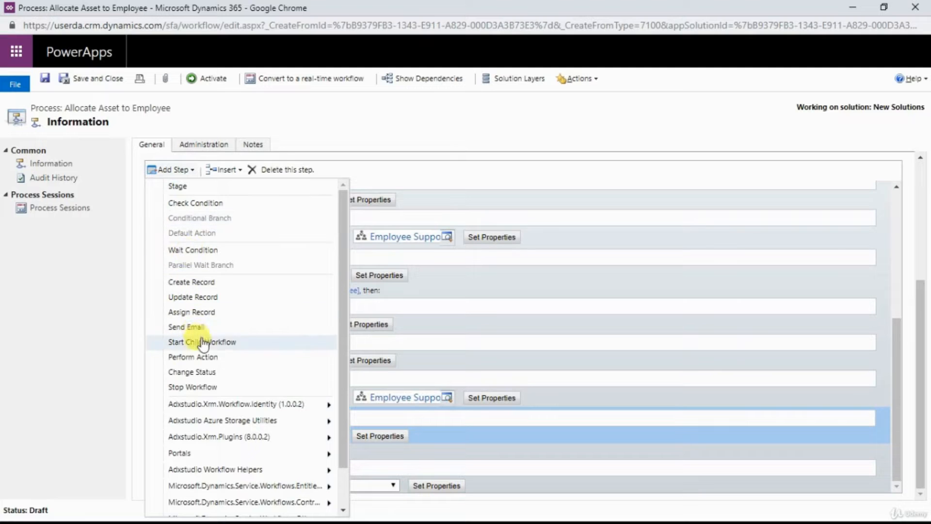
left_click(211, 250)
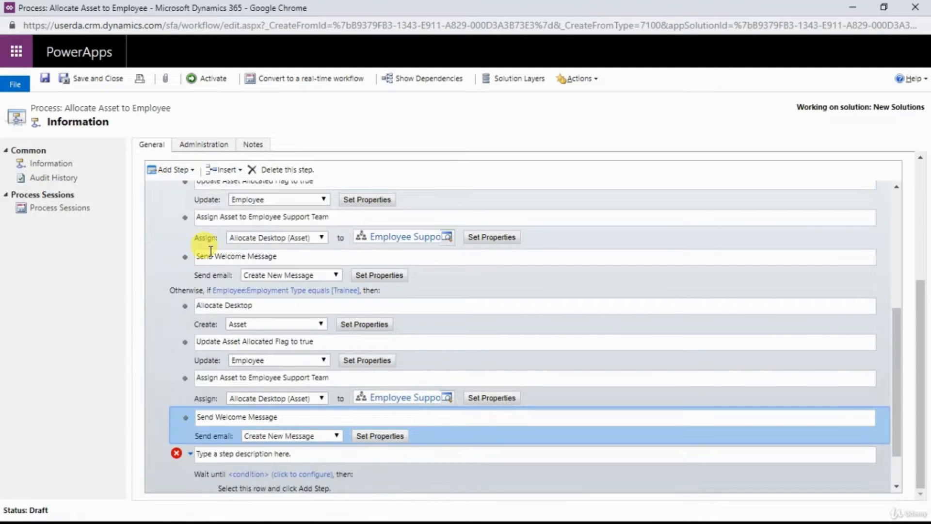
left_click(209, 454)
scroll(214, 449, "down", 1)
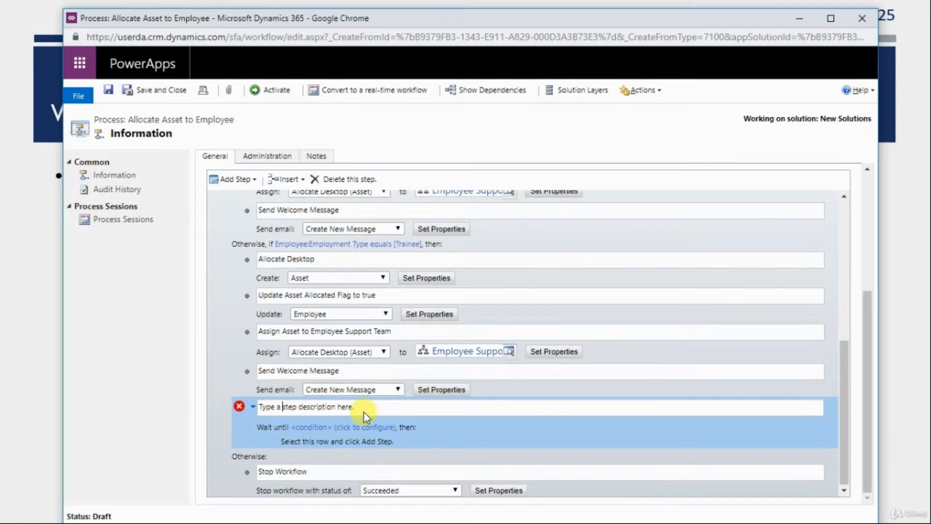
left_click_drag(364, 413, 249, 419)
type("Wait till employee gets confirmed")
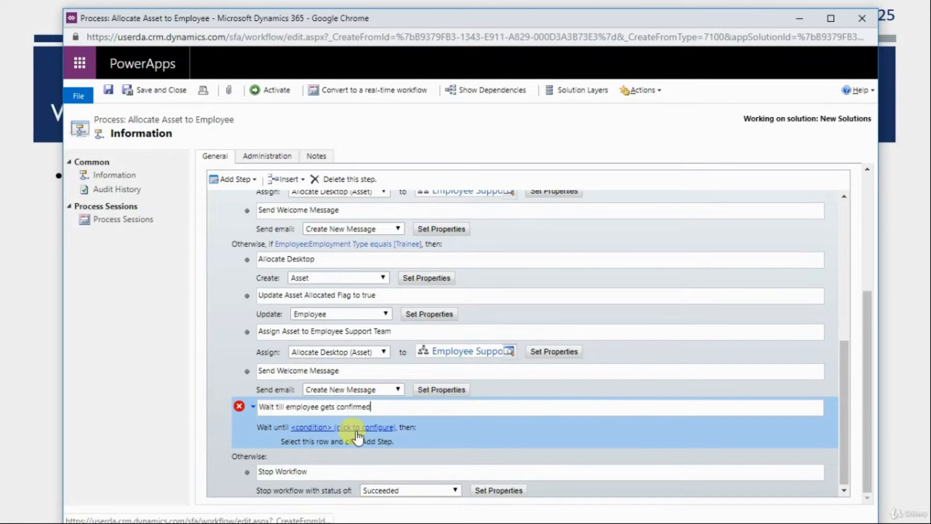
Configure the wait condition as Employee, Employment Type, Equals, Permanent, and save it
left_click(297, 429)
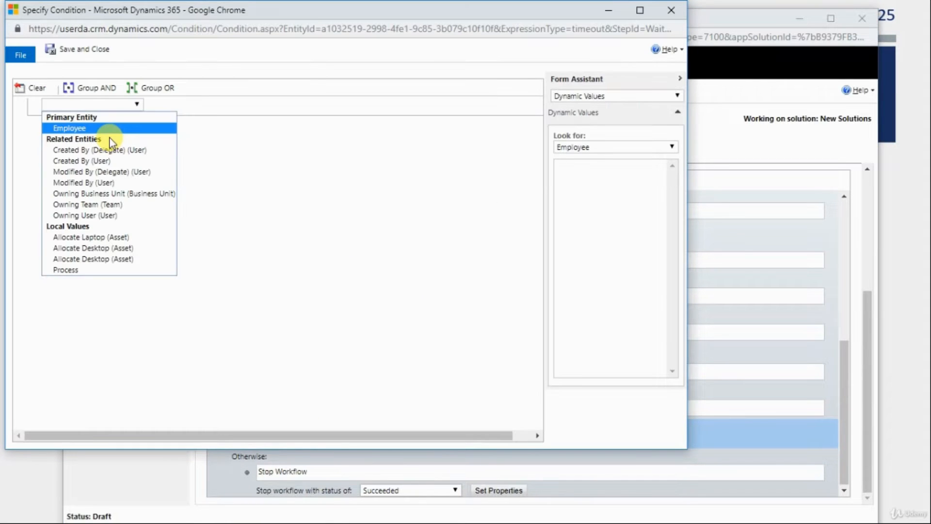
left_click(140, 122)
left_click(173, 231)
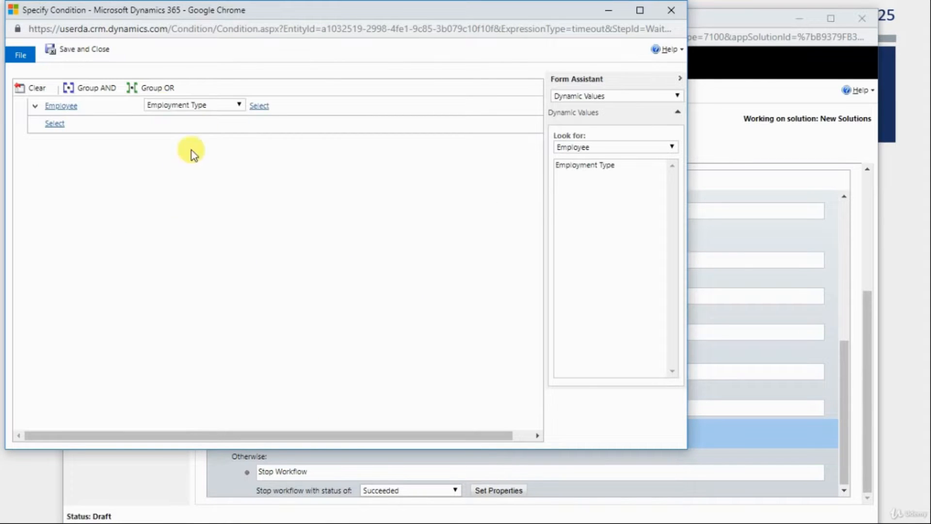
left_click(260, 106)
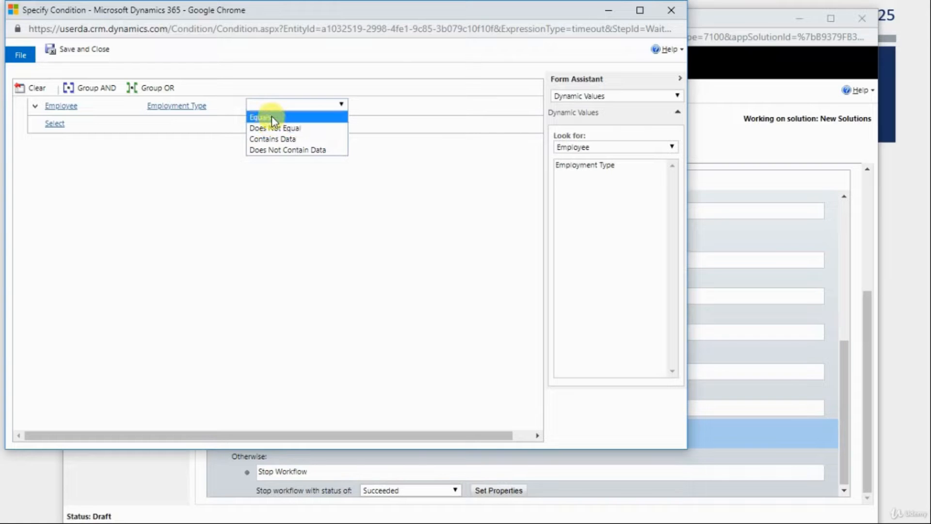
left_click(270, 116)
left_click(357, 105)
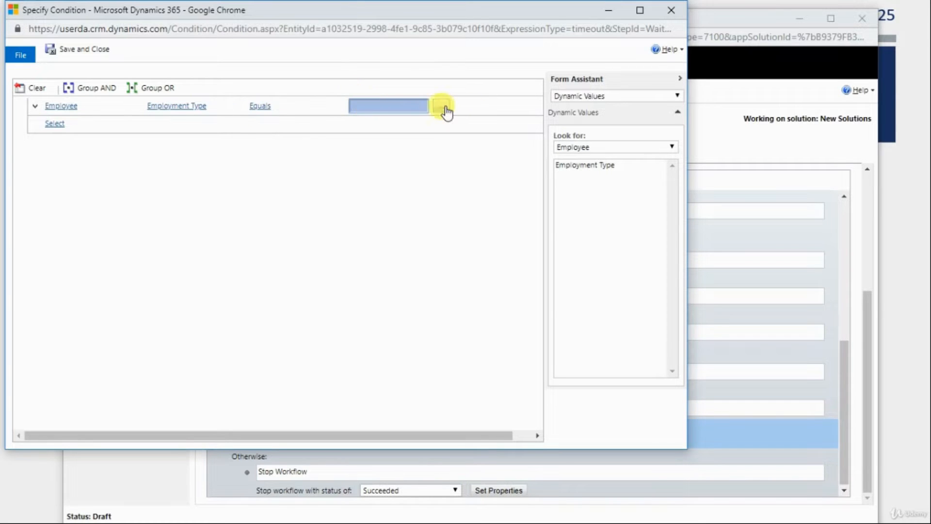
left_click(446, 108)
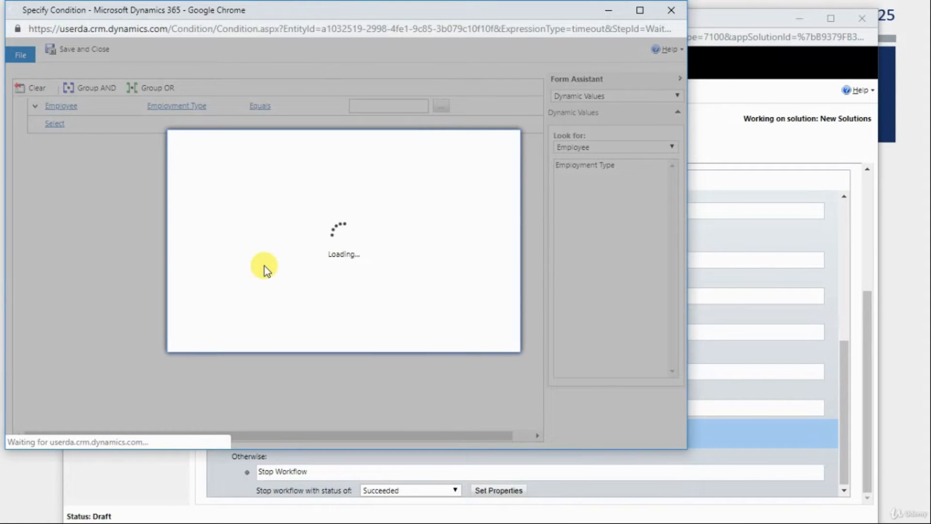
left_click(215, 240)
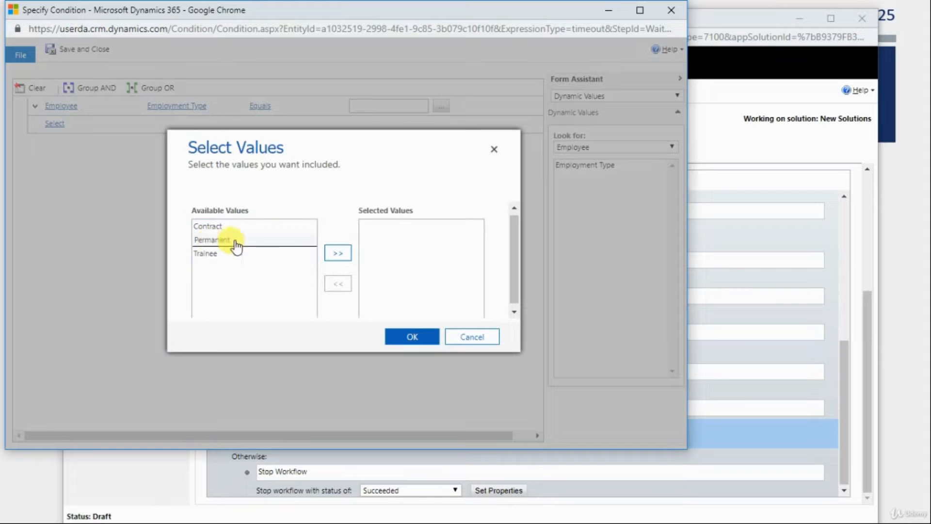
left_click(338, 253)
left_click(406, 340)
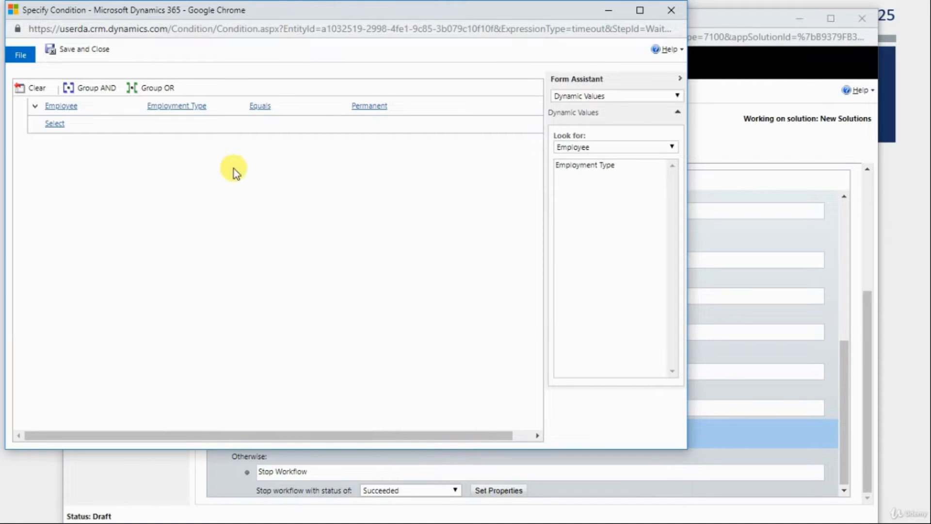
left_click(46, 106)
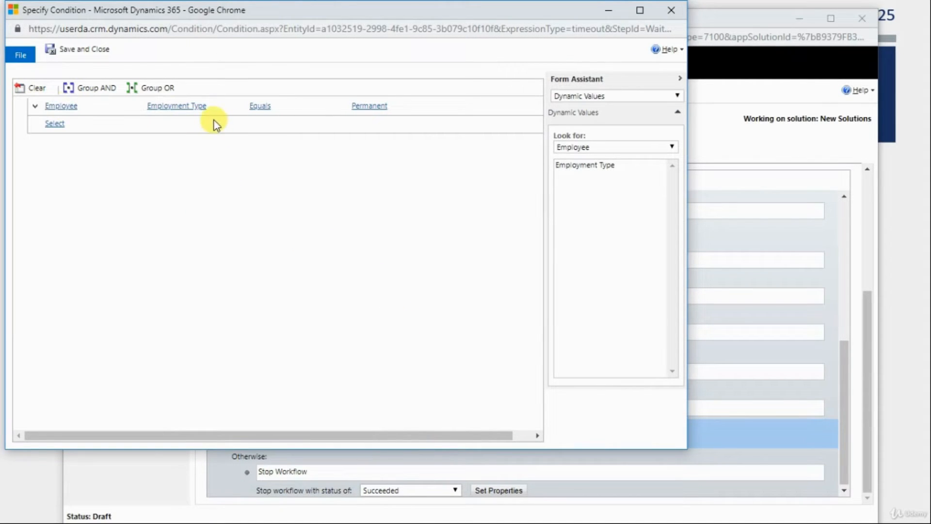
left_click(89, 51)
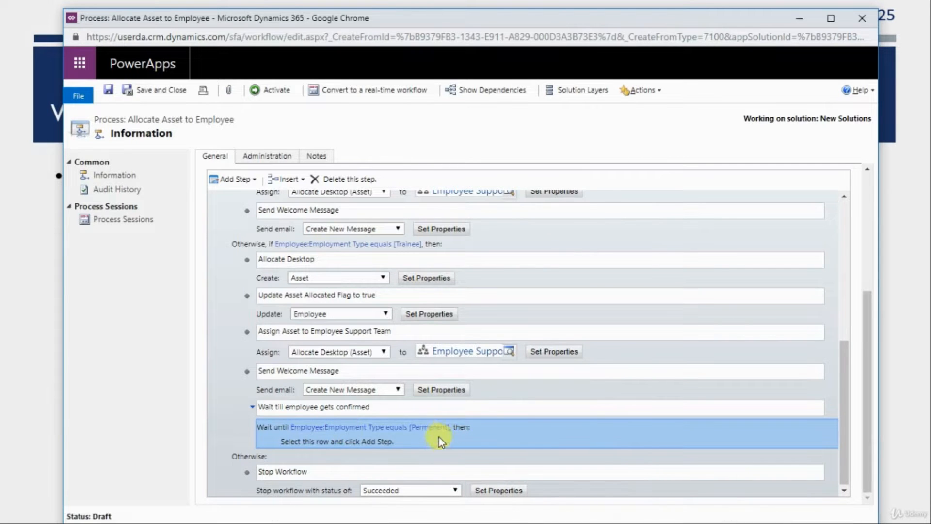
Add a Change Status step inside the wait condition and describe it as "Deallocate Desktop"
left_click(376, 440)
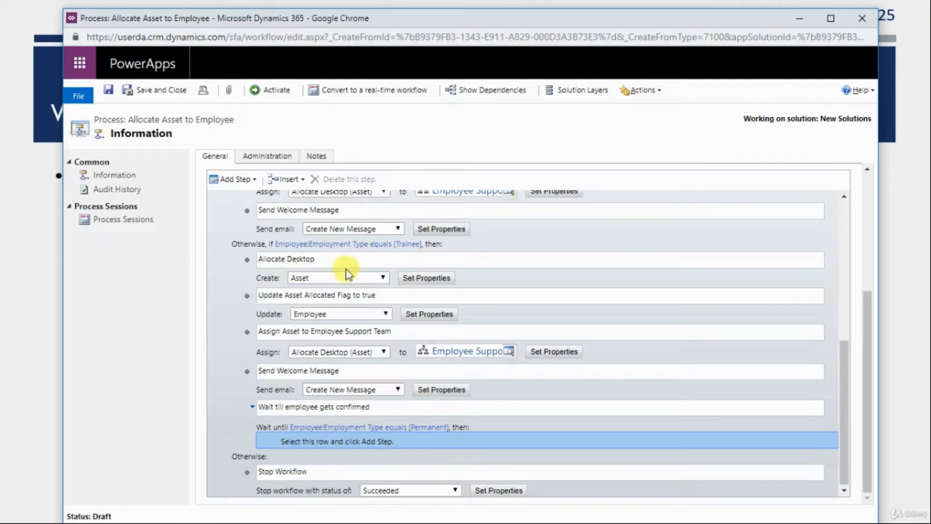
left_click(254, 180)
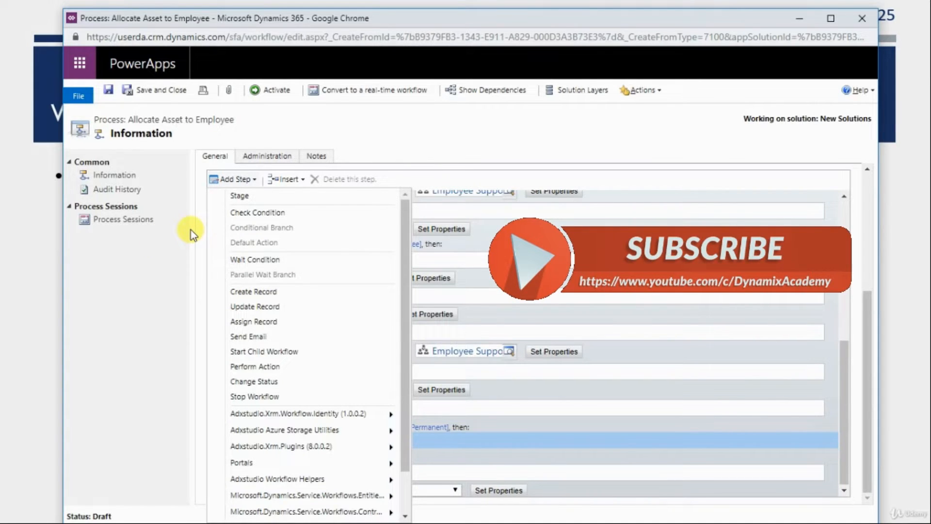
left_click(263, 381)
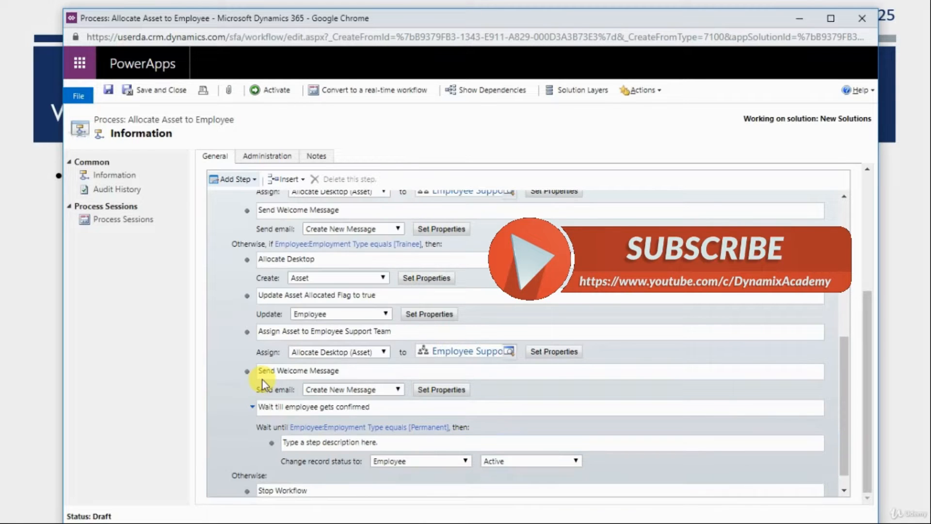
left_click(302, 447)
type("Deallocate Desktop")
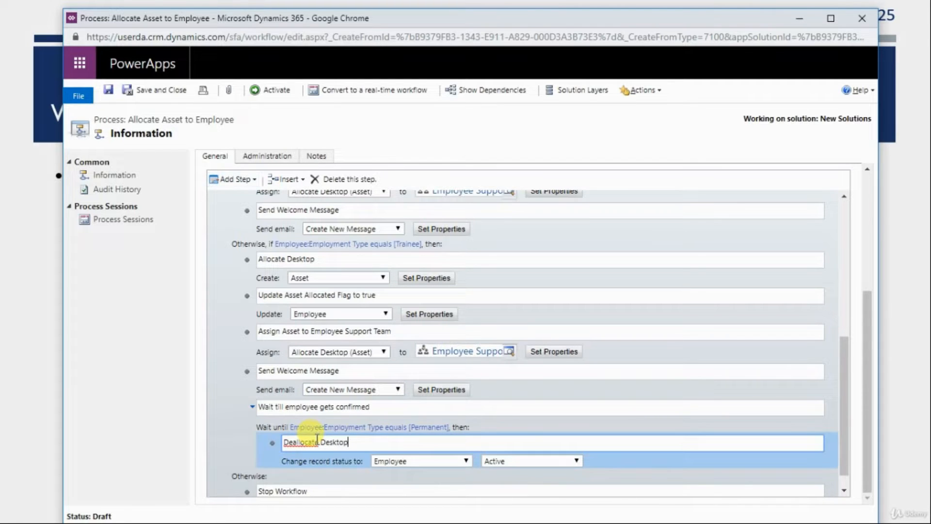
Make the Deallocate Desktop step set the Trainee branch's Allocate Desktop (Asset) record to Inactive
left_click(385, 466)
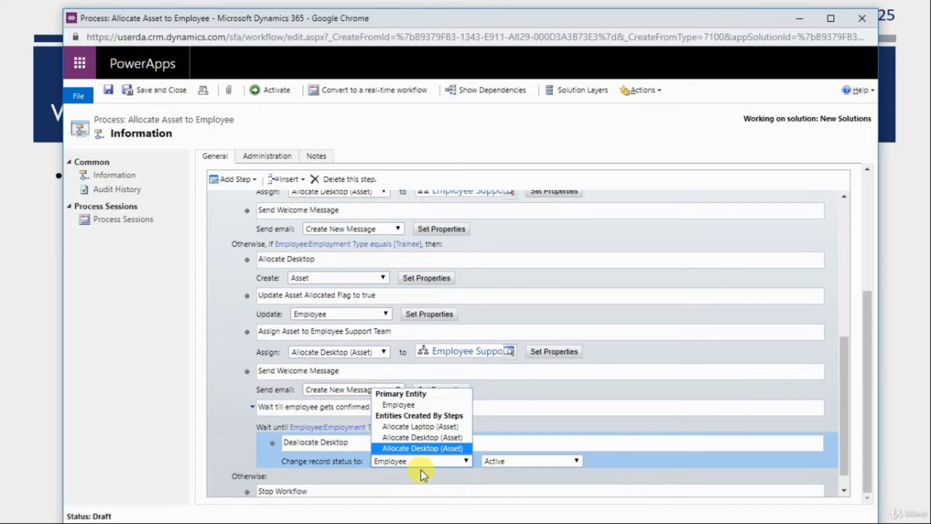
left_click(421, 449)
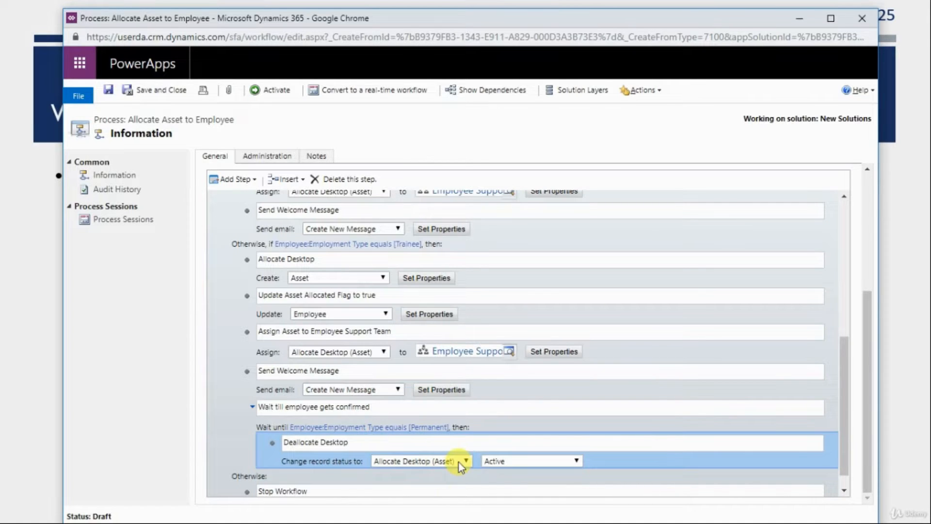
left_click(500, 462)
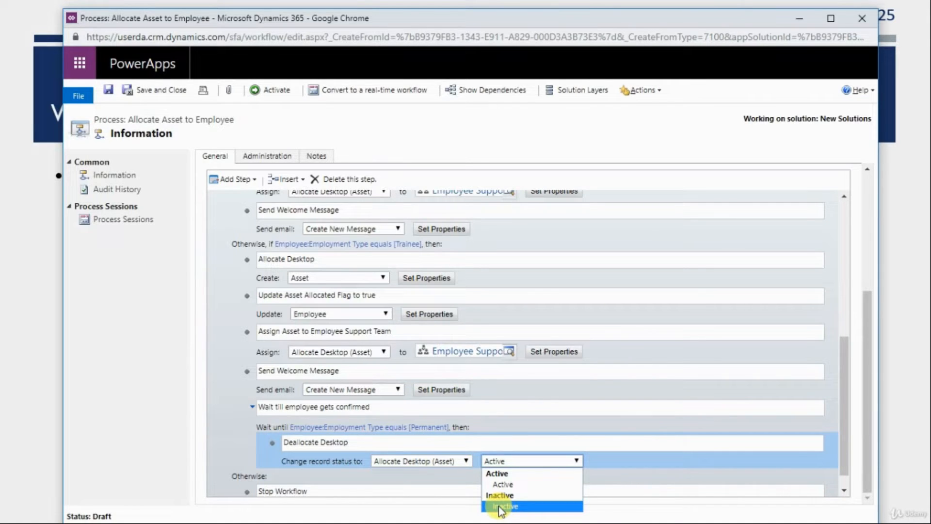
left_click(500, 506)
Add a Create Record step for Asset after Deallocate Desktop, described as "Allocate Laptop to Newly confirmed Trainee"
left_click(235, 179)
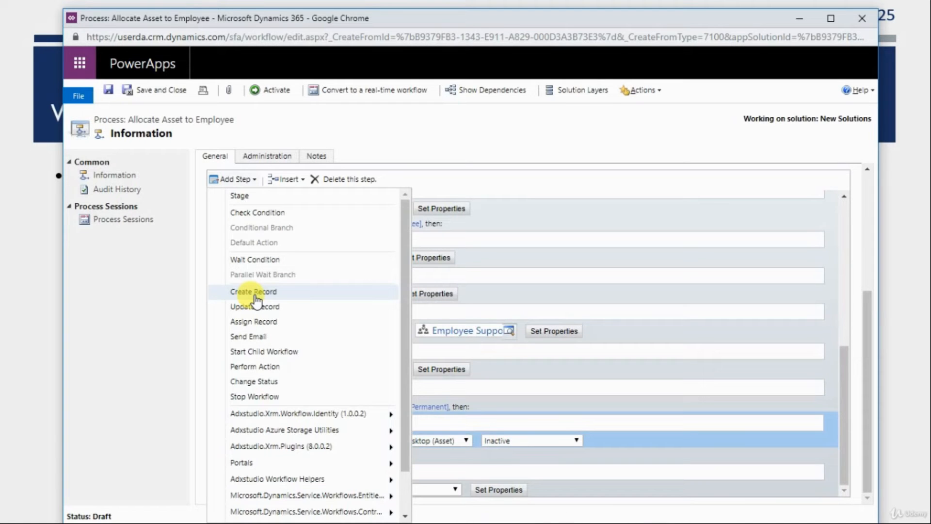
left_click(253, 292)
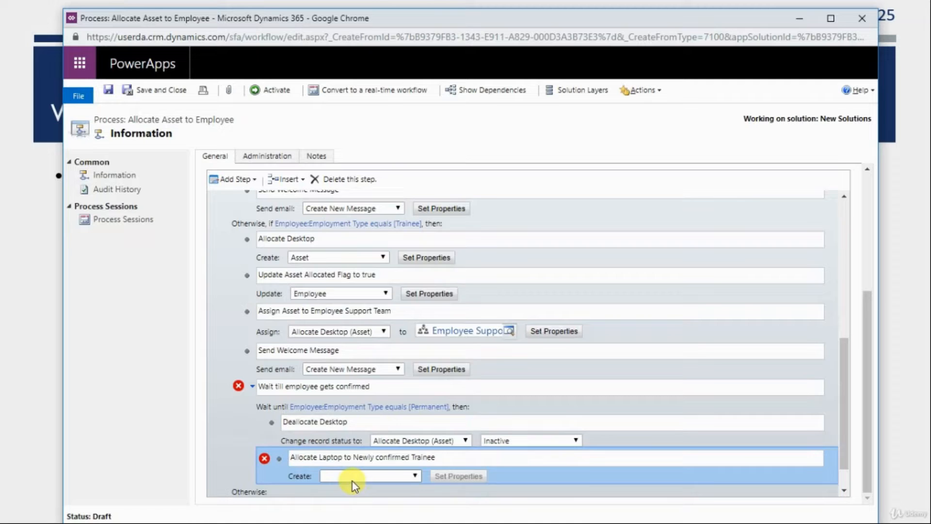
left_click(353, 481)
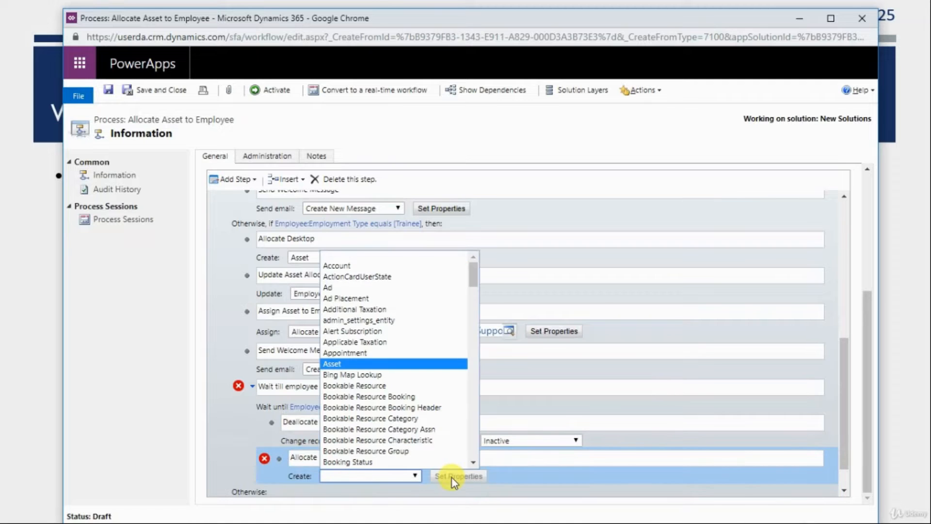
key("Return")
left_click(452, 477)
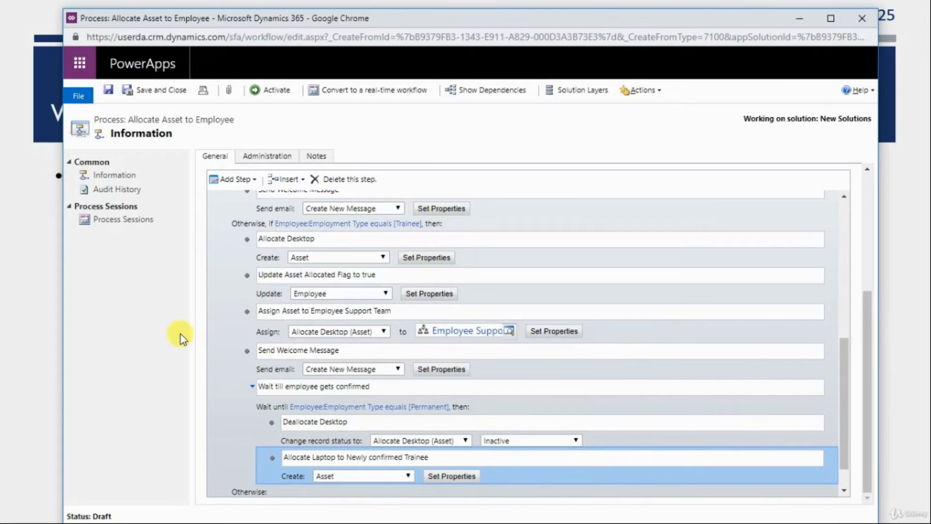
Review the Trainee branch from its condition through the wait condition and the steps nested under it
scroll(310, 380, "down", 2)
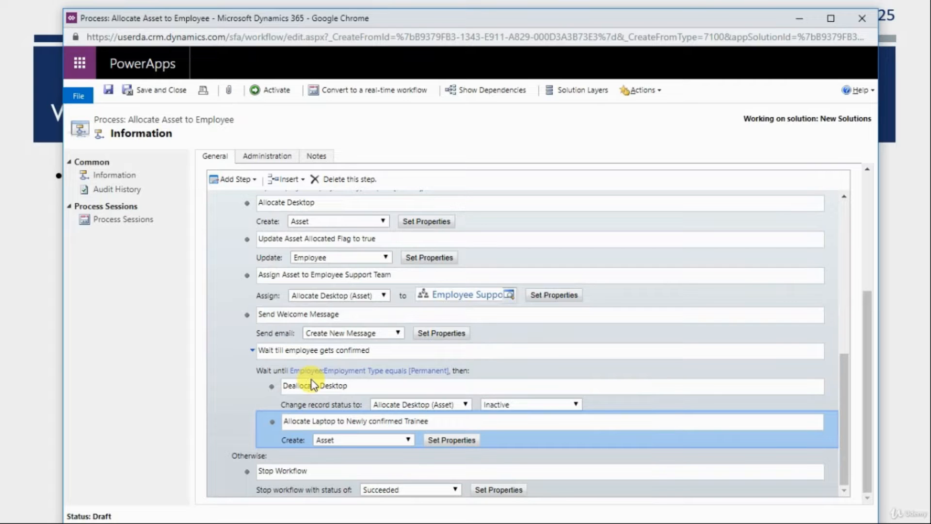
scroll(342, 233, "up", 5)
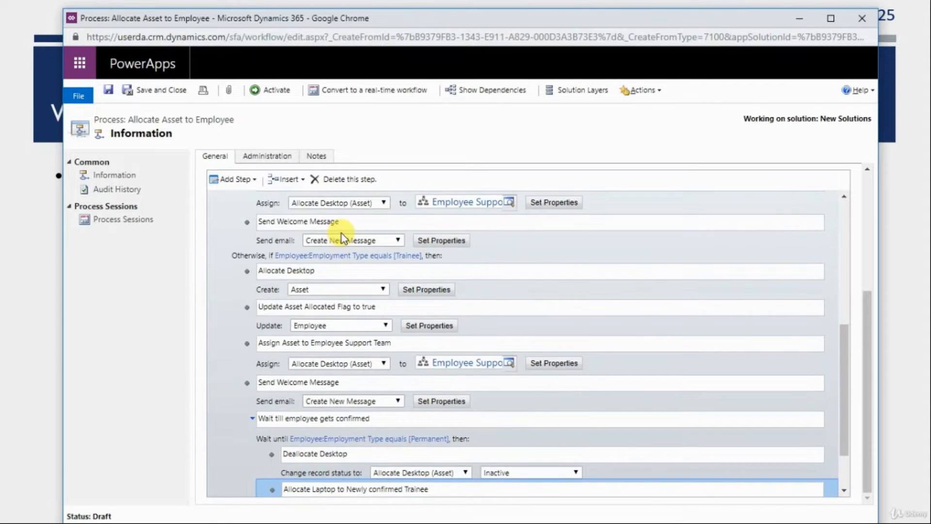
scroll(342, 234, "down", 4)
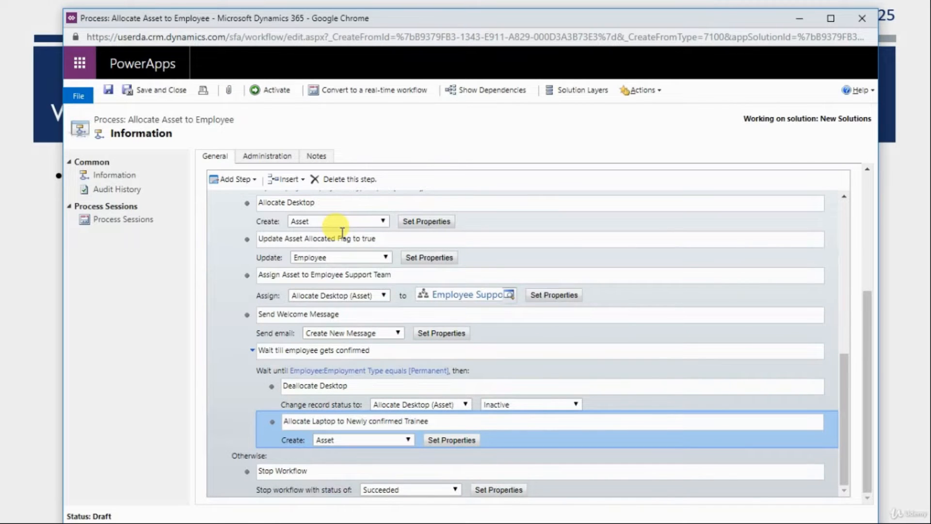
scroll(342, 233, "up", 3)
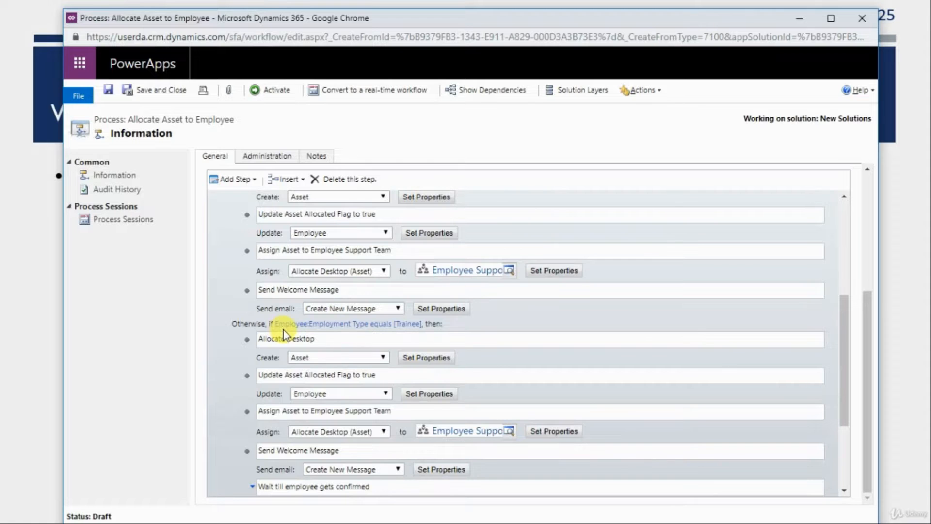
scroll(286, 330, "down", 3)
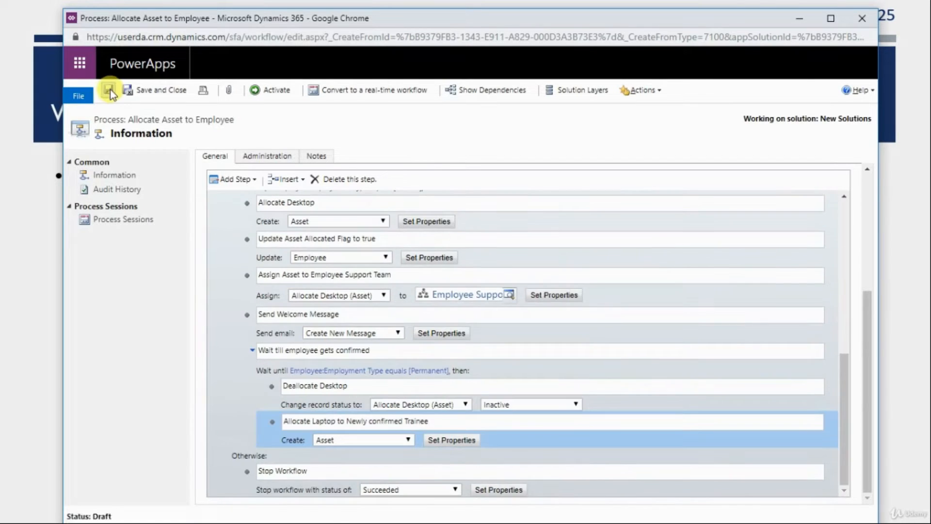
Activate the Allocate Asset to Employee process and confirm the activation
left_click(284, 88)
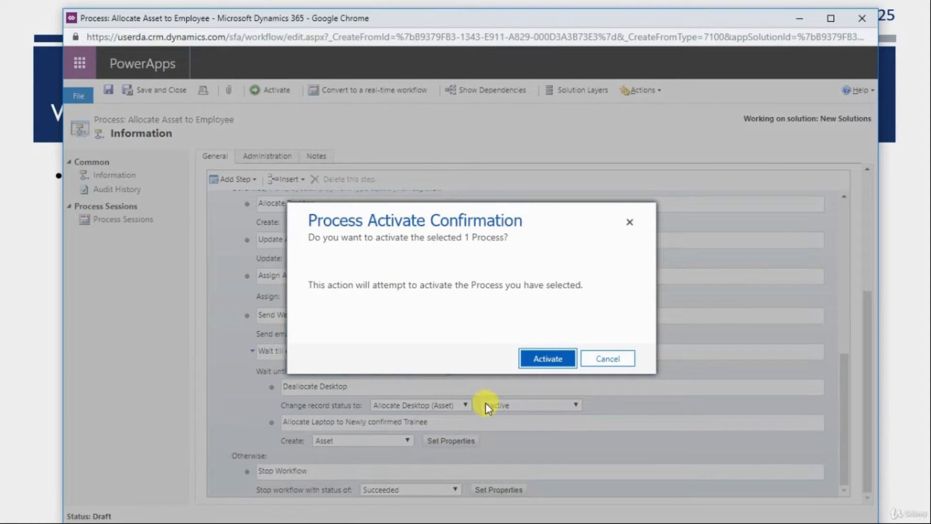
left_click(531, 358)
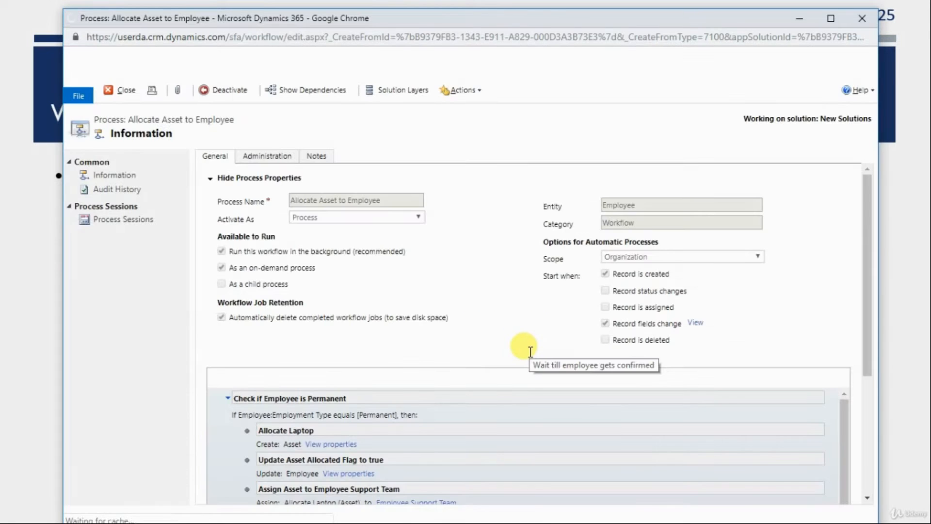
scroll(461, 385, "down", 3)
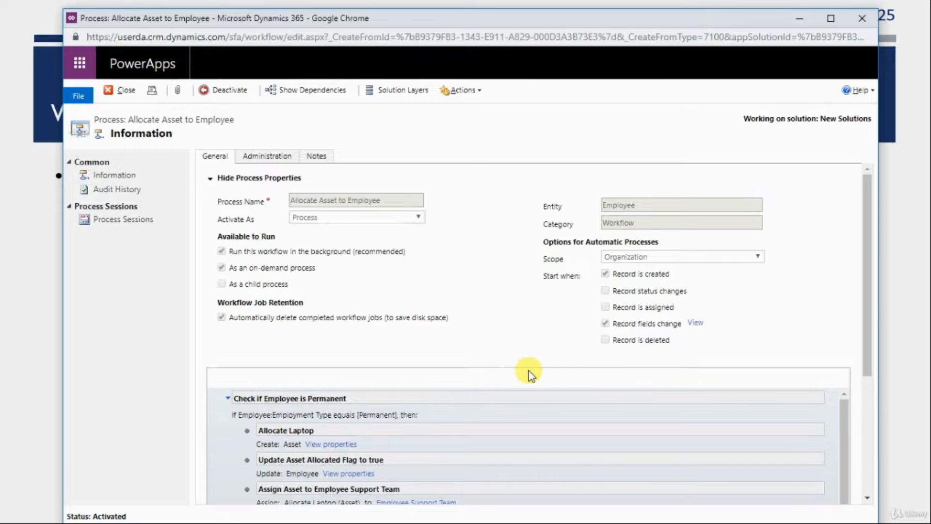
scroll(527, 374, "down", 5)
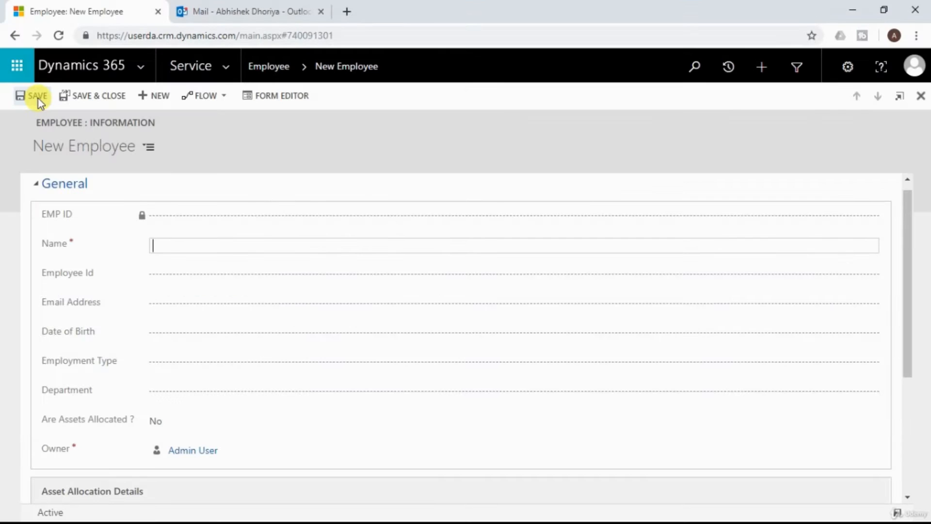
Create and save employee "Trainee EMP" with an email address, Employment Type Trainee and Department Development
type("Trainee EMP")
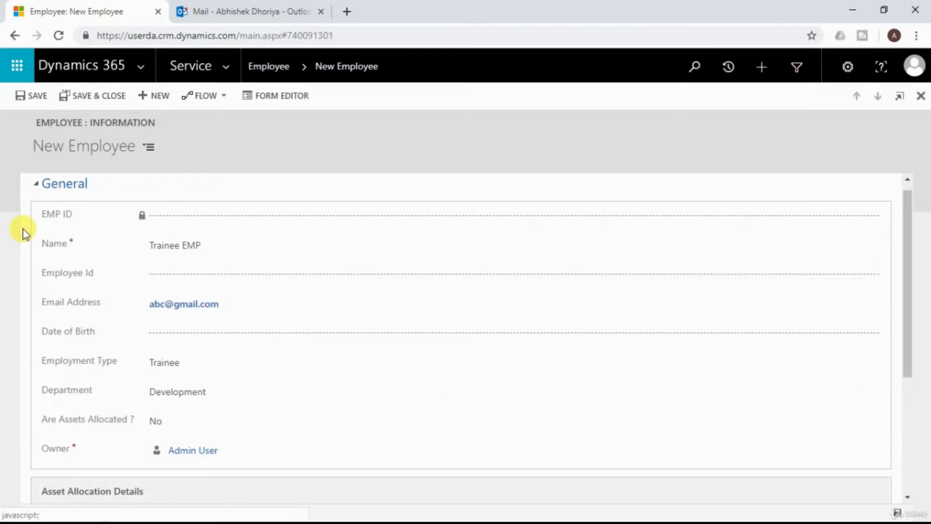
scroll(23, 229, "down", 2)
scroll(22, 229, "up", 2)
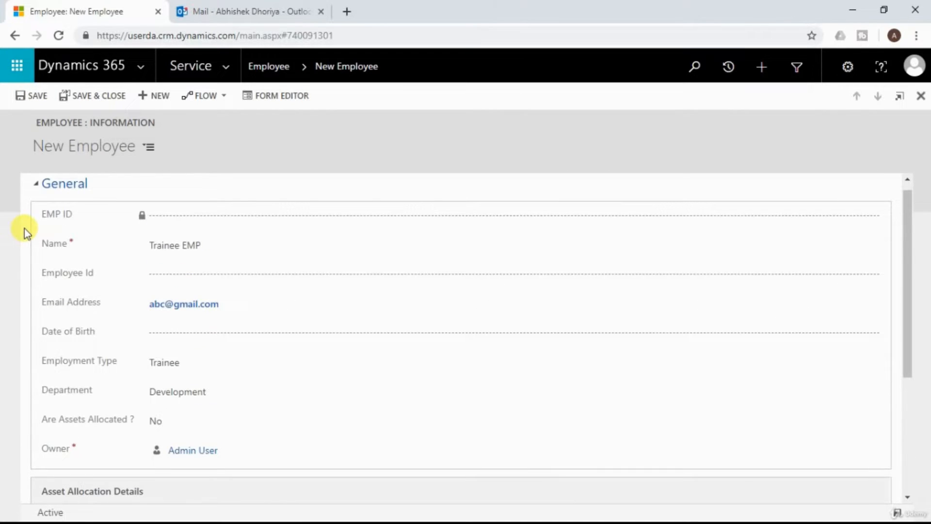
left_click(30, 95)
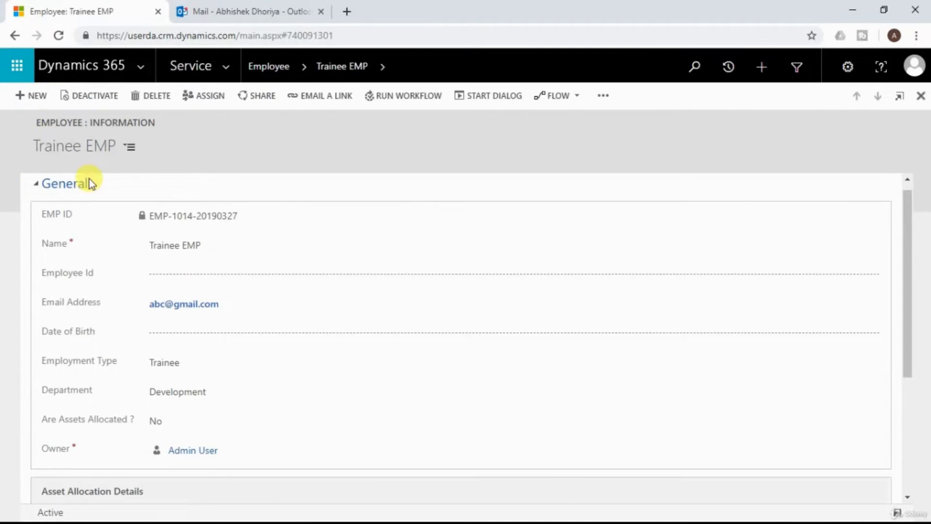
Reload the Trainee EMP record and check the asset listed under Asset Allocation Details
scroll(89, 182, "down", 4)
scroll(90, 182, "up", 4)
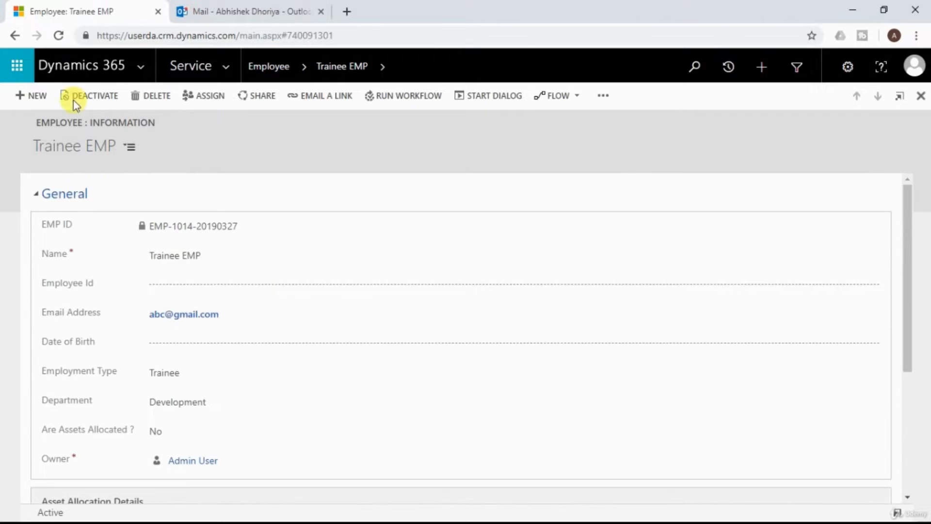
left_click(58, 35)
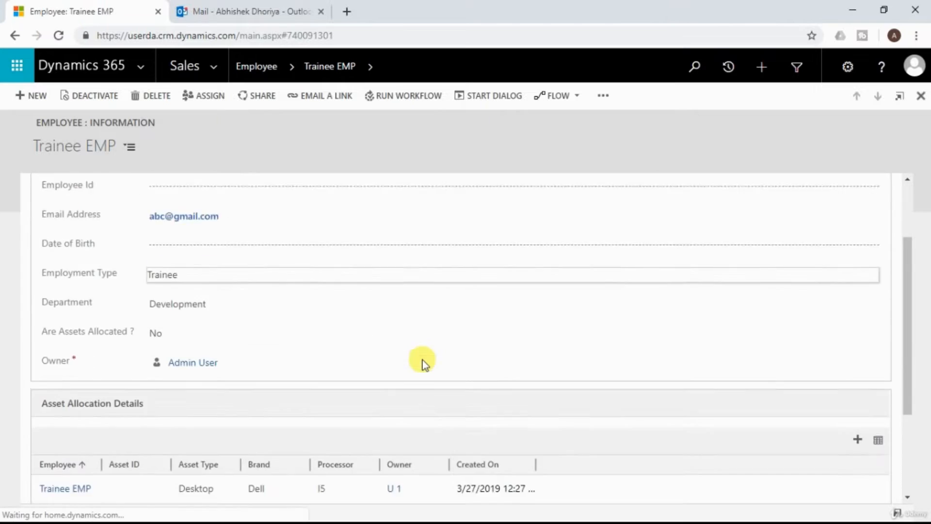
scroll(423, 362, "down", 3)
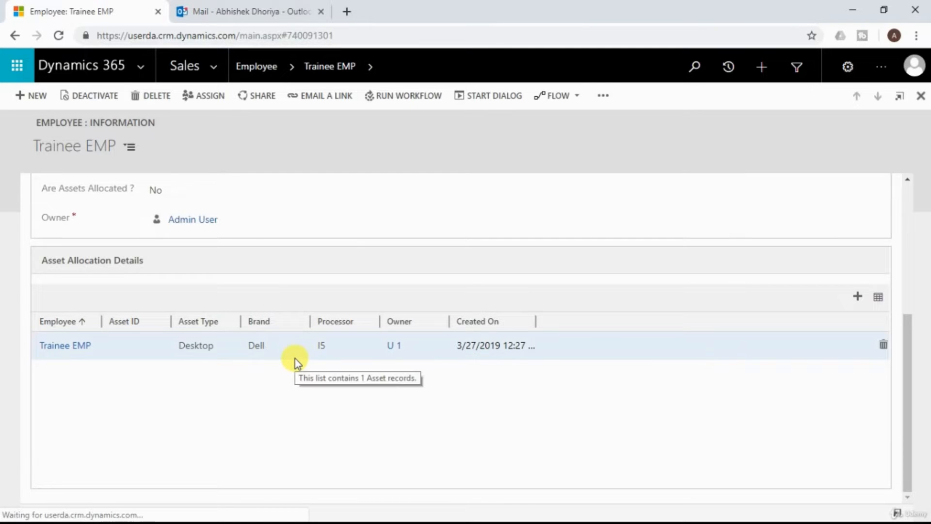
scroll(272, 340, "up", 5)
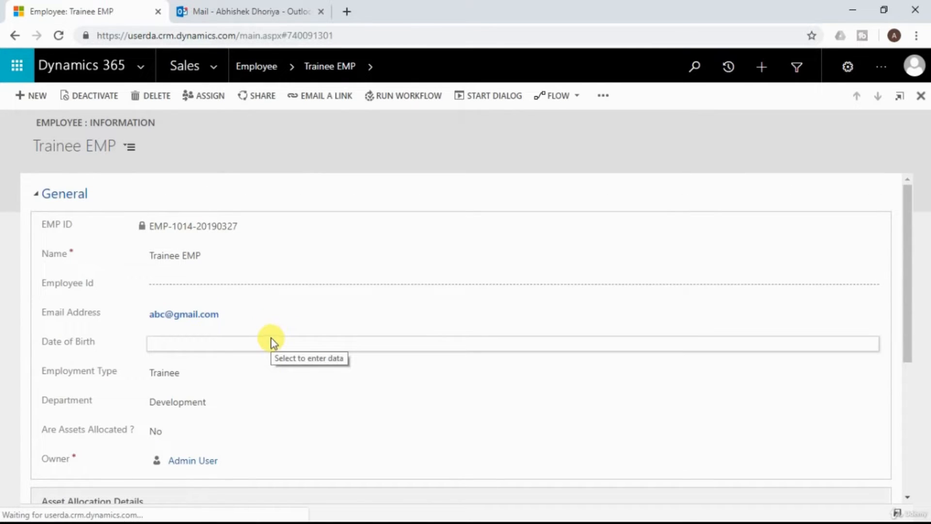
Examine Trainee EMP's Allocate Asset to Employee background process down to its wait condition, and refresh the job list after closing it
left_click(372, 65)
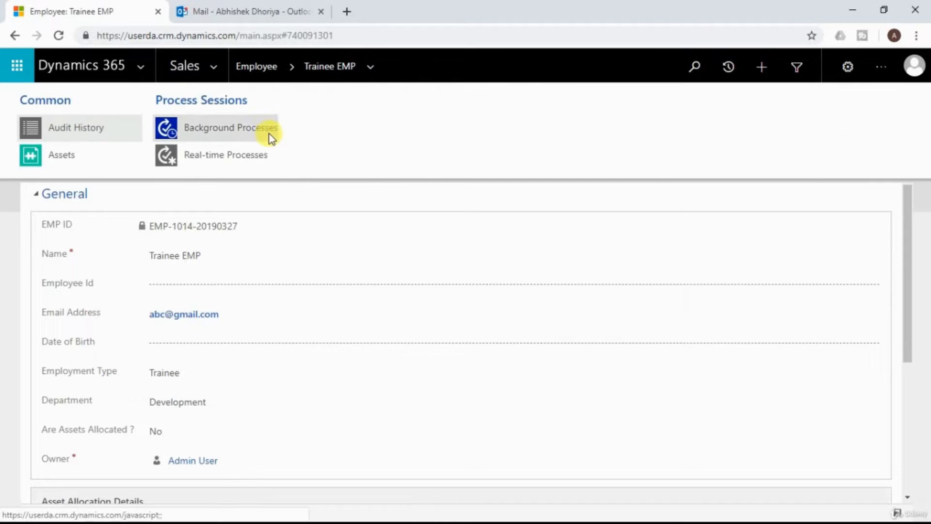
left_click(270, 138)
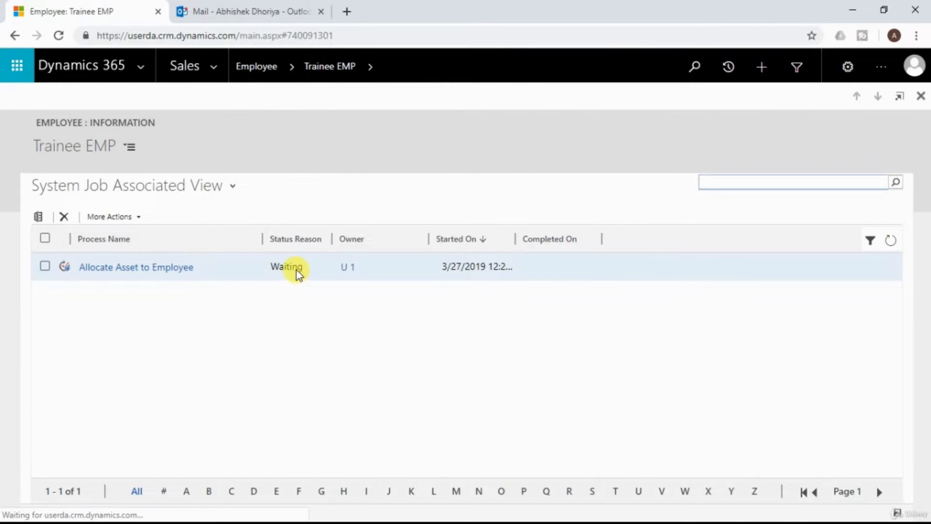
left_click(212, 271)
double_click(212, 271)
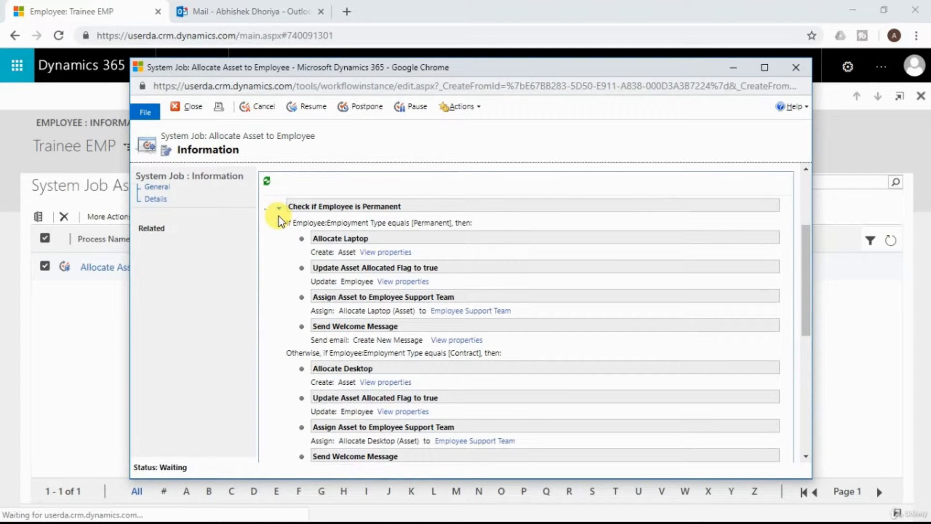
scroll(278, 218, "down", 3)
scroll(284, 306, "down", 3)
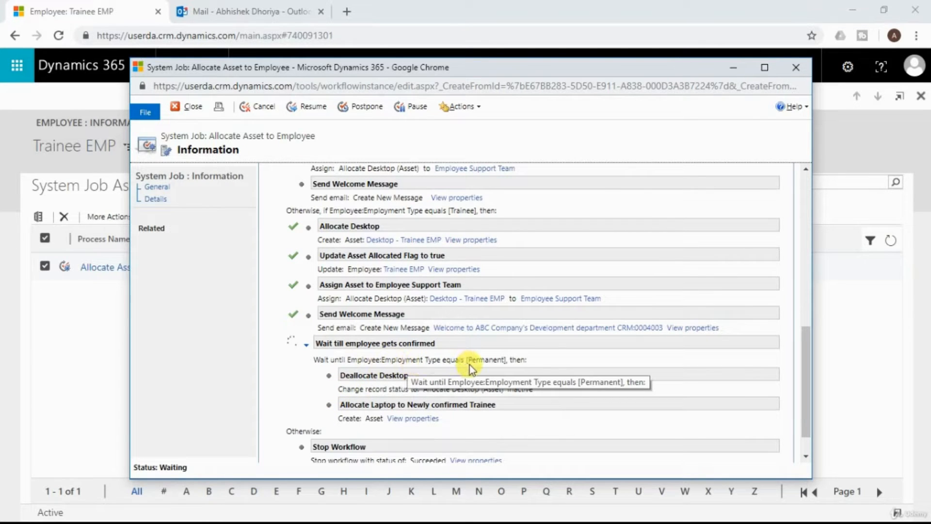
left_click(796, 68)
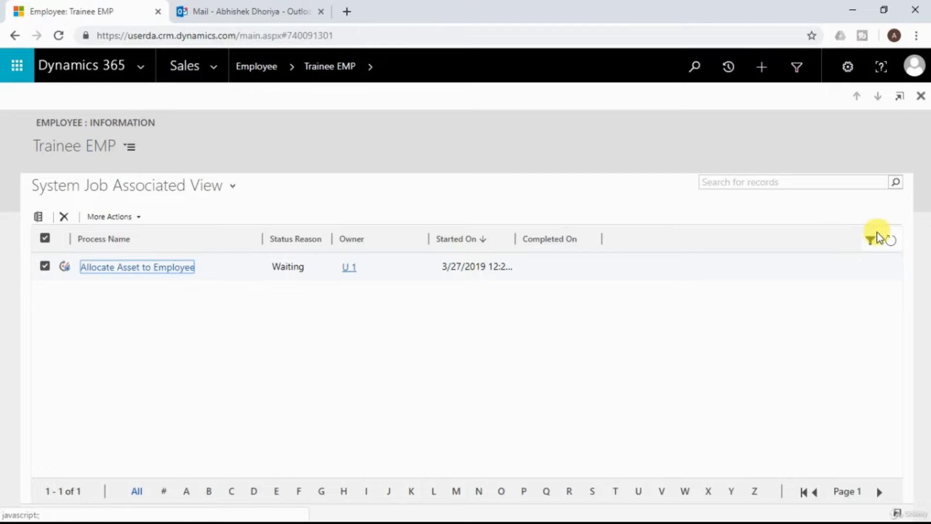
left_click(891, 241)
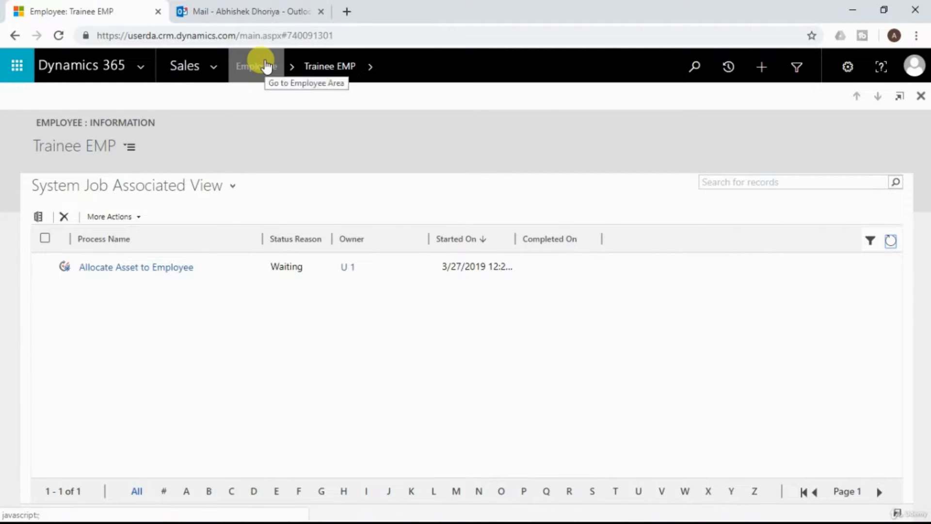
Return to the Trainee EMP record, set its Employment Type to Permanent and save the change
left_click(260, 68)
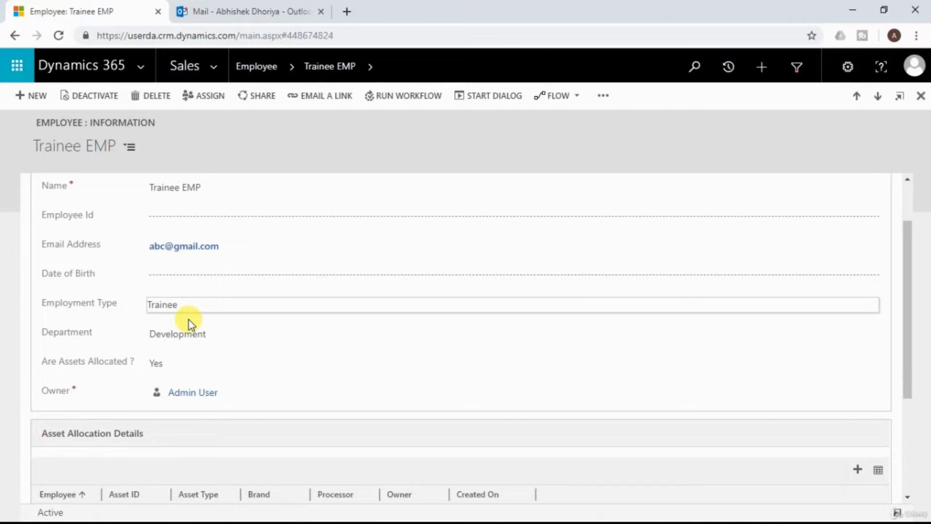
left_click(208, 305)
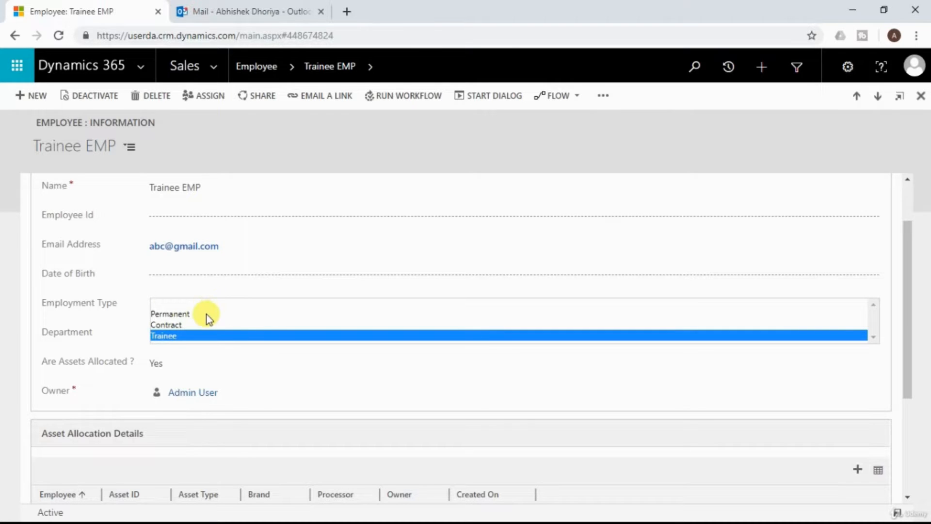
left_click(180, 317)
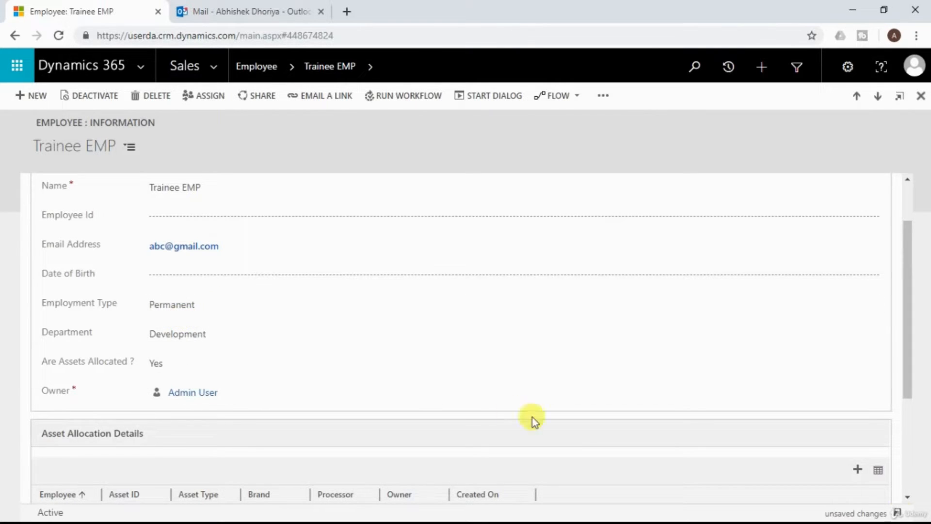
left_click(898, 512)
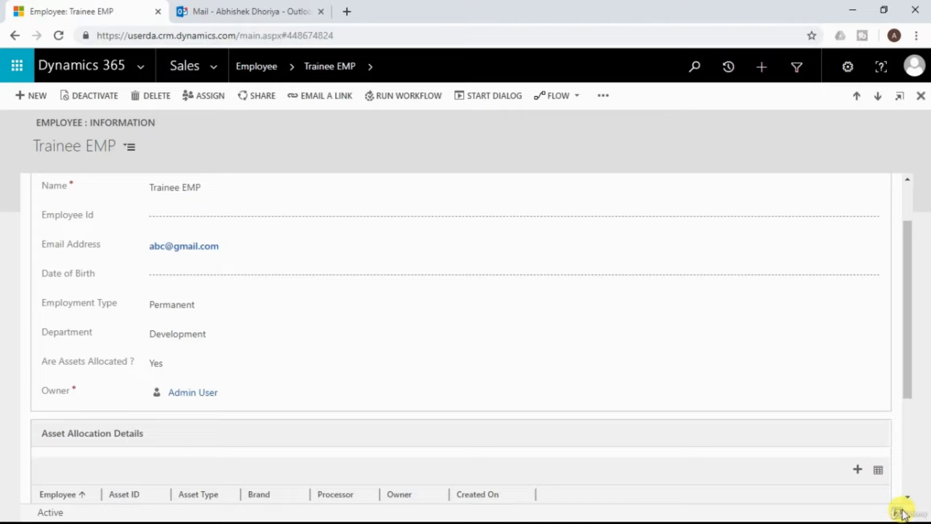
Reload Trainee EMP to check its allocated asset, and examine the background job's wait condition and the steps nested under it
scroll(539, 372, "down", 3)
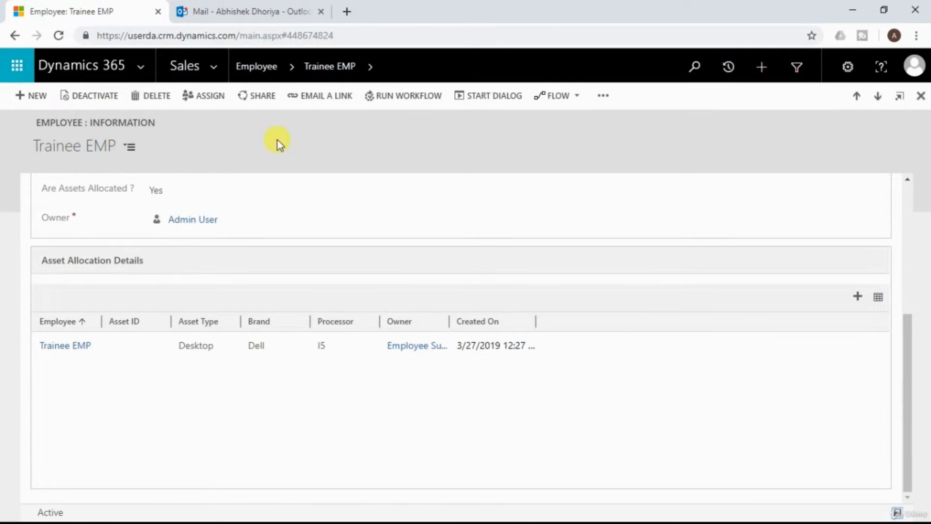
left_click(59, 36)
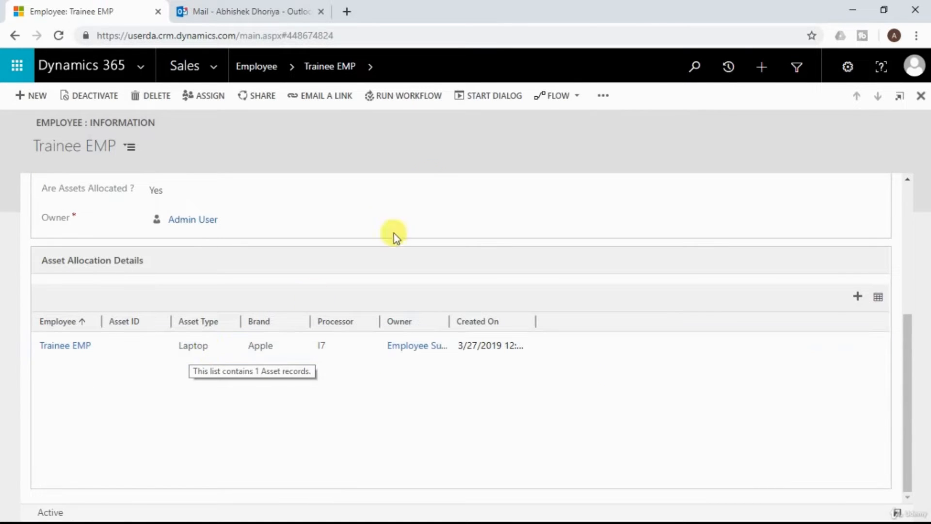
left_click(371, 68)
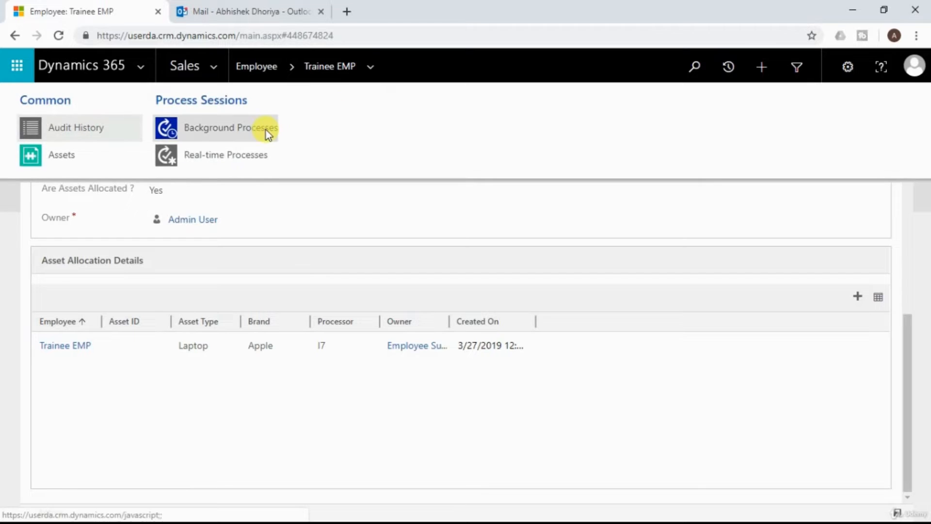
left_click(266, 129)
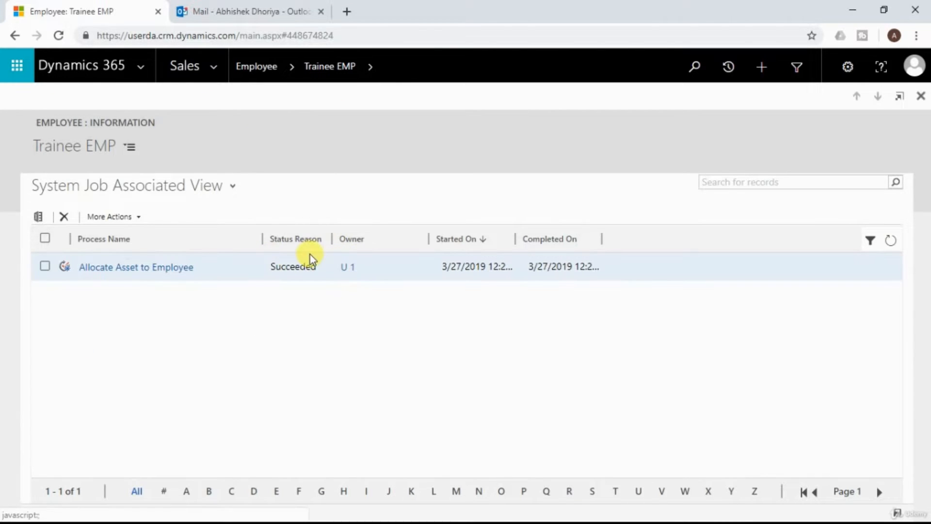
double_click(377, 266)
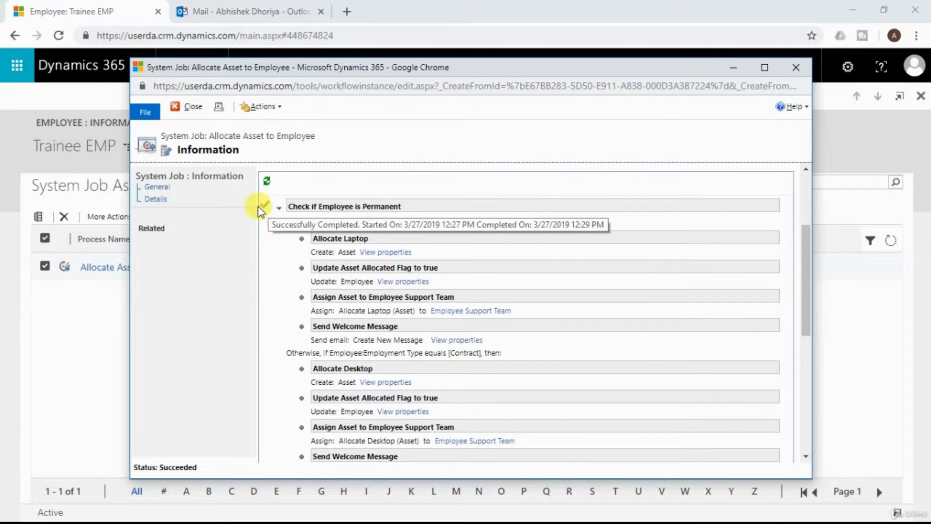
scroll(277, 216, "down", 5)
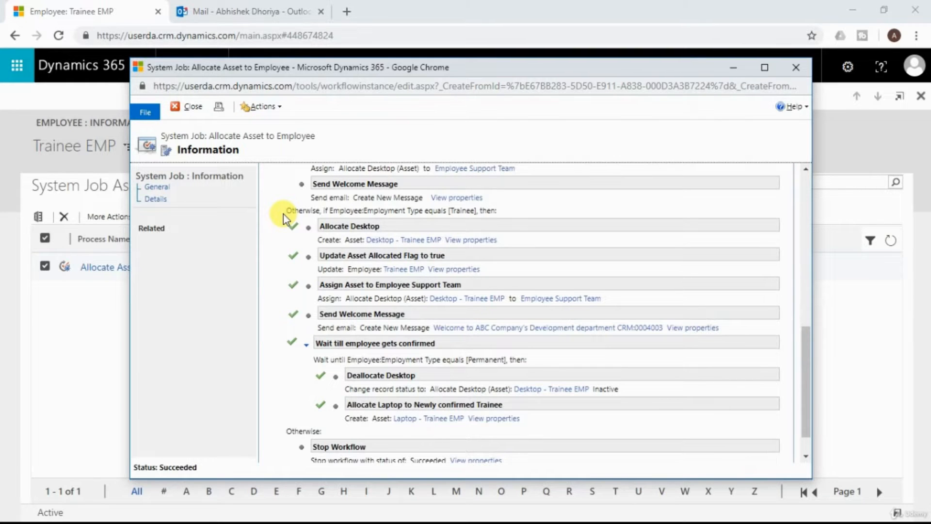
scroll(286, 218, "down", 1)
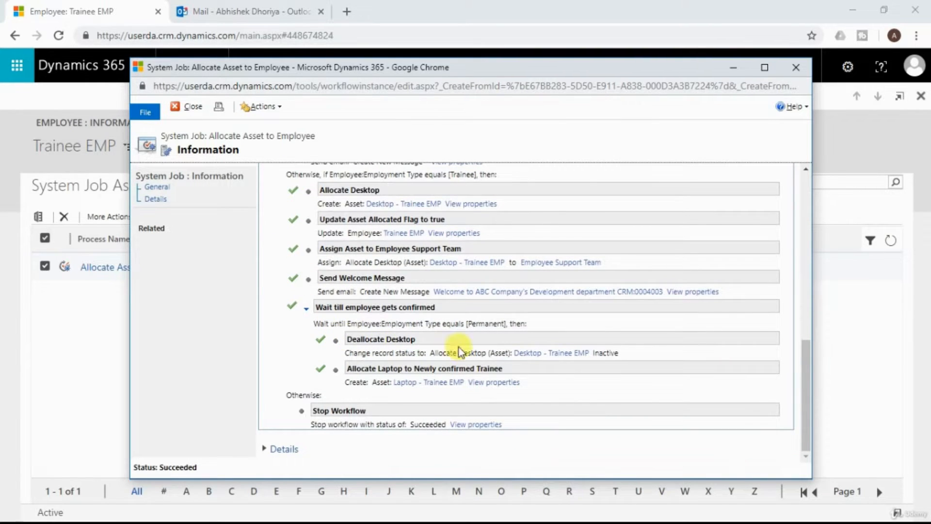
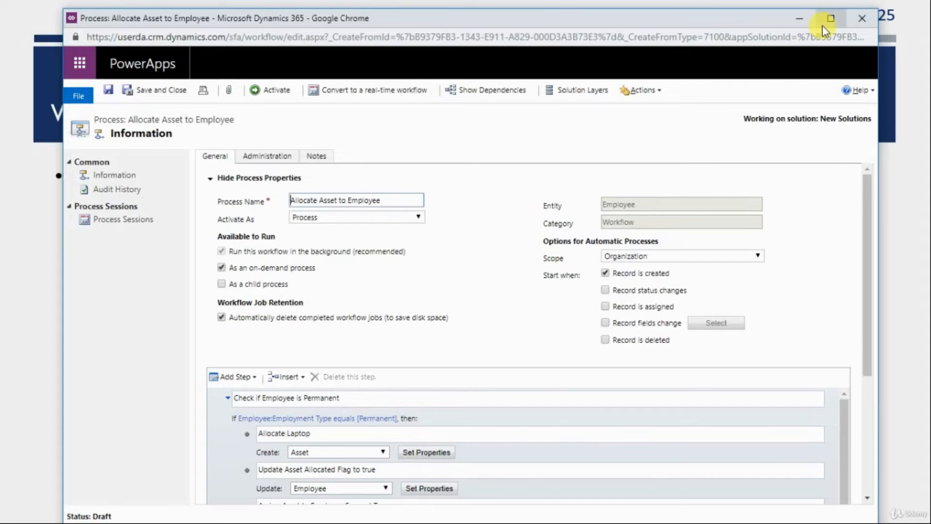
Add a wait condition after the Contract branch's Send Welcome Message step, described as "Send Contract Reminder Mail before 1 month of Contract End Date"
left_click(831, 17)
scroll(565, 196, "down", 3)
scroll(572, 203, "down", 2)
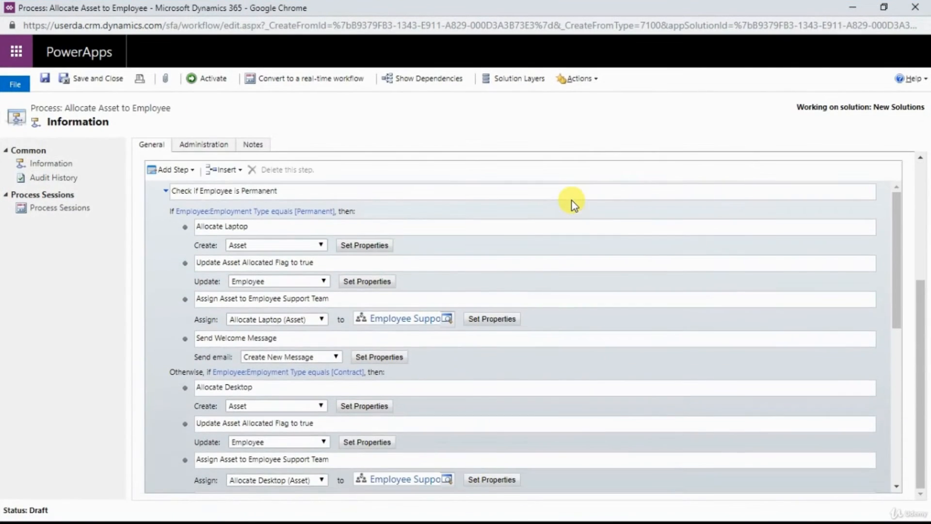
scroll(574, 204, "down", 3)
scroll(573, 203, "up", 3)
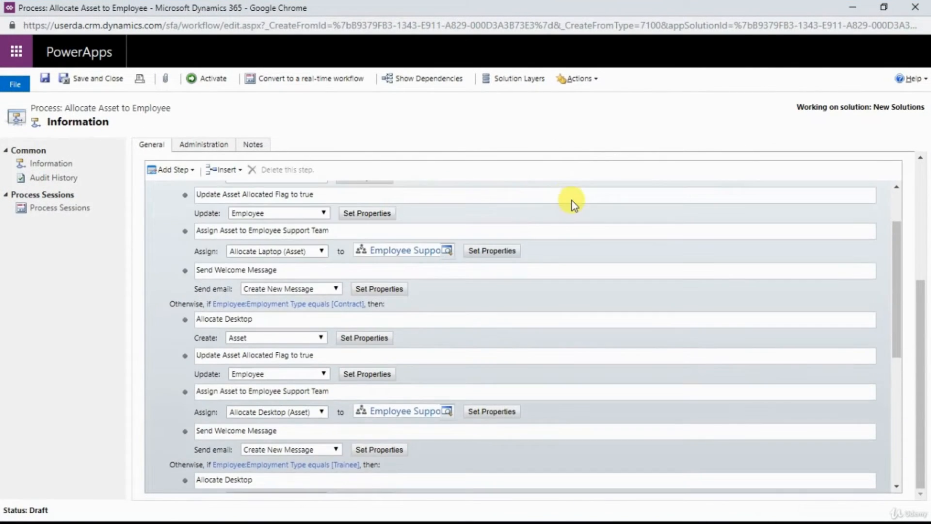
scroll(573, 203, "down", 2)
scroll(299, 314, "down", 3)
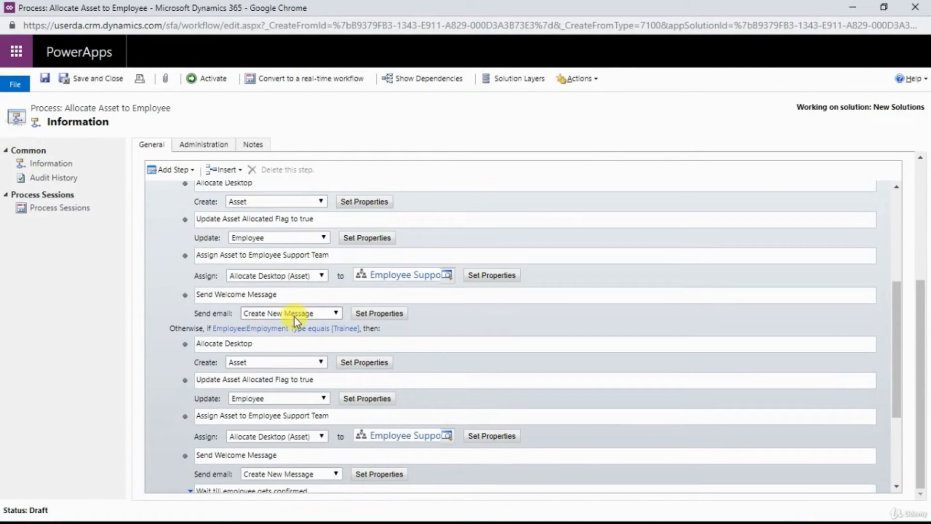
left_click(194, 300)
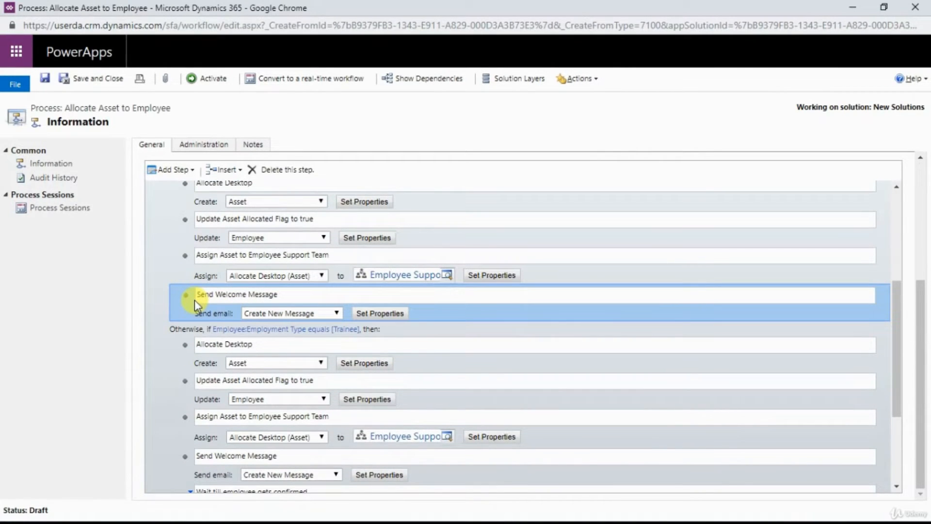
scroll(196, 304, "up", 1)
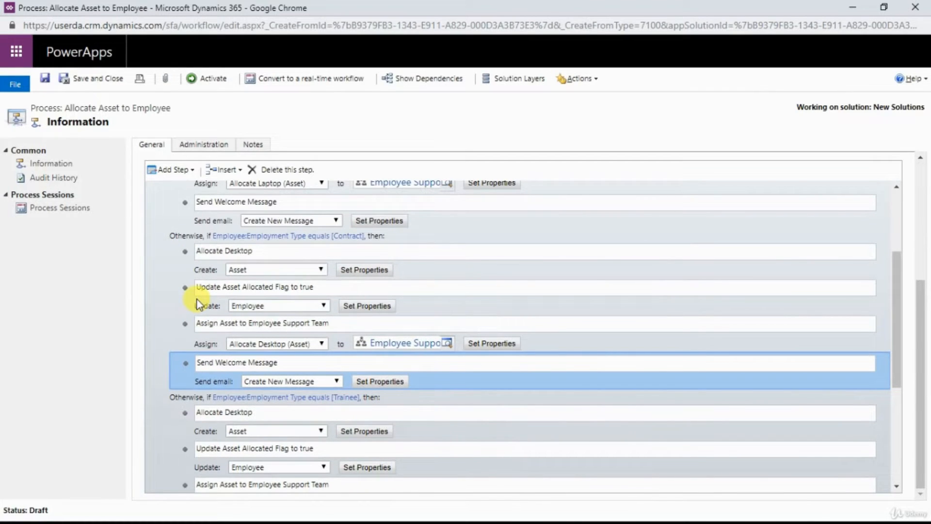
left_click(187, 169)
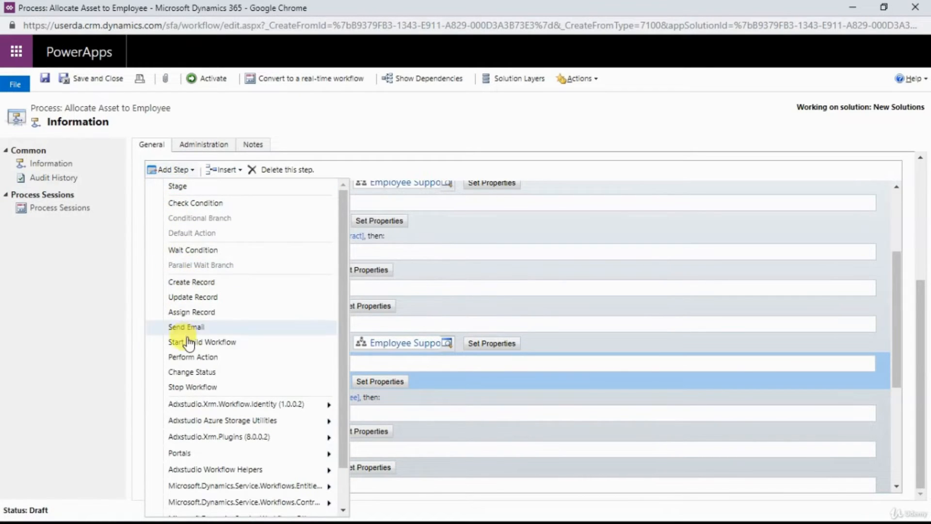
left_click(215, 251)
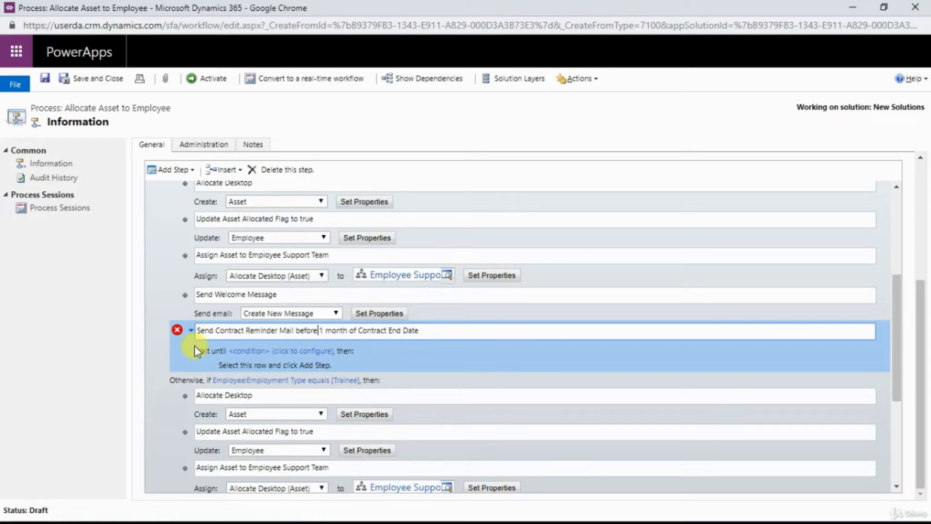
Configure the contract reminder wait condition to check the Process entity's Timeout
left_click(282, 351)
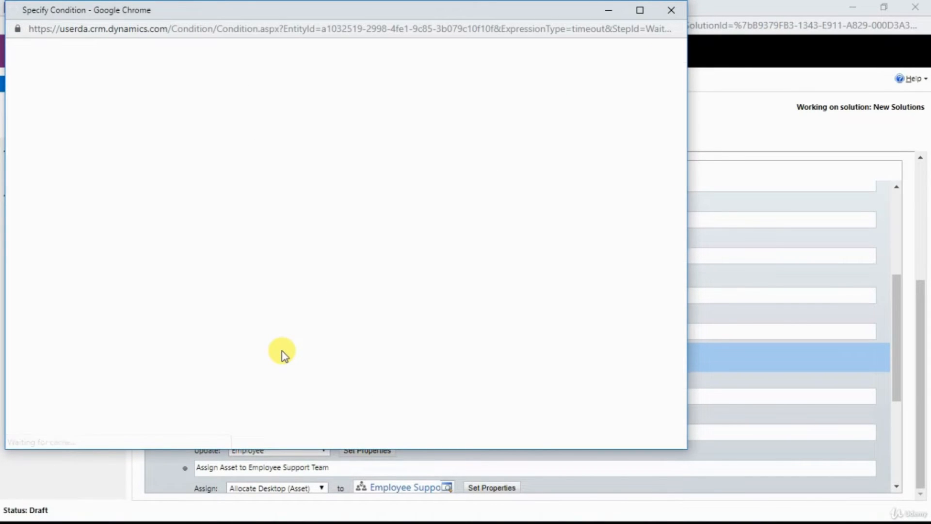
left_click(60, 107)
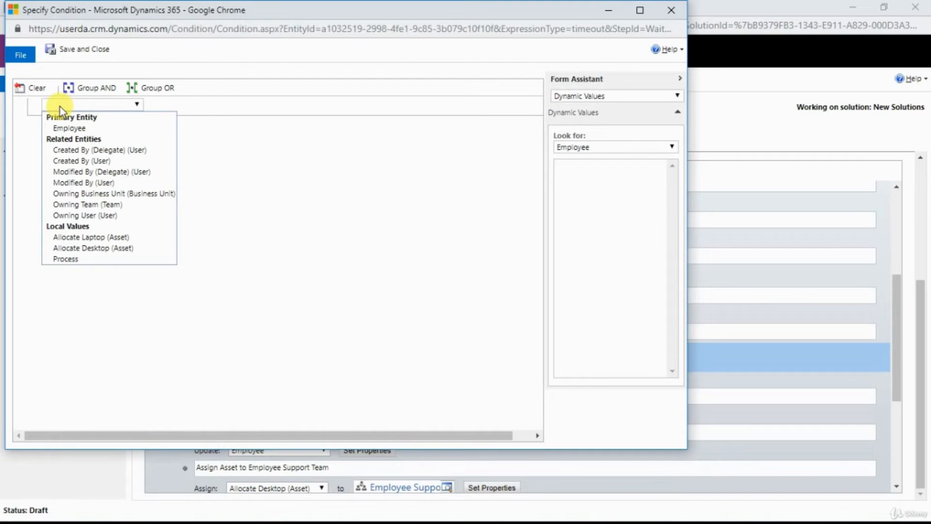
left_click(60, 259)
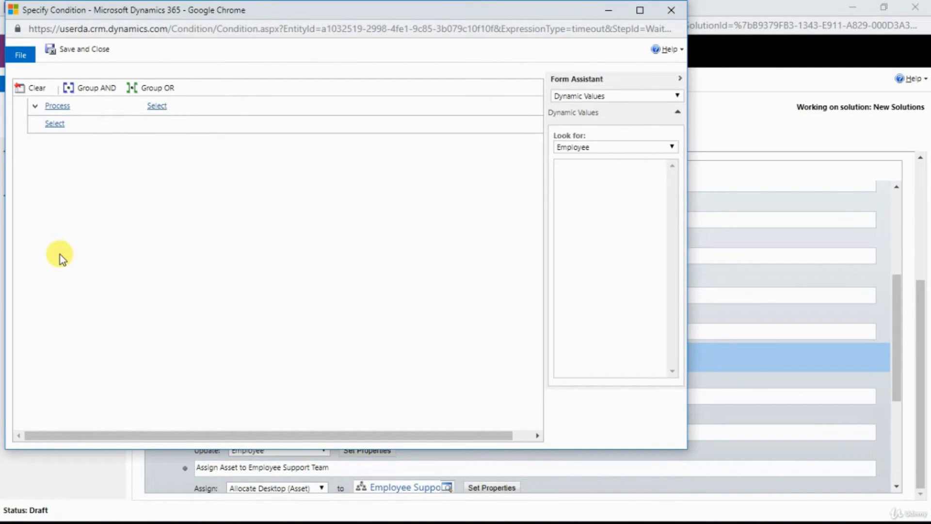
left_click(164, 106)
left_click(168, 106)
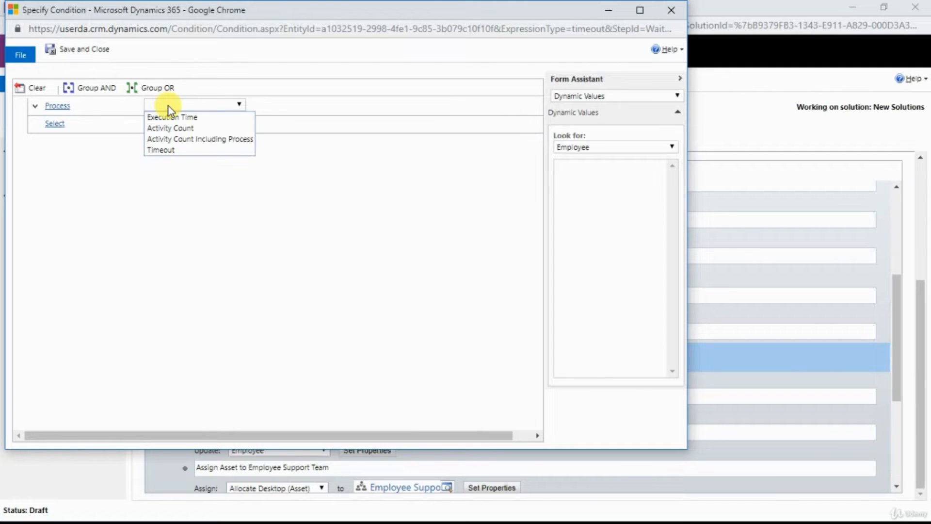
left_click(167, 153)
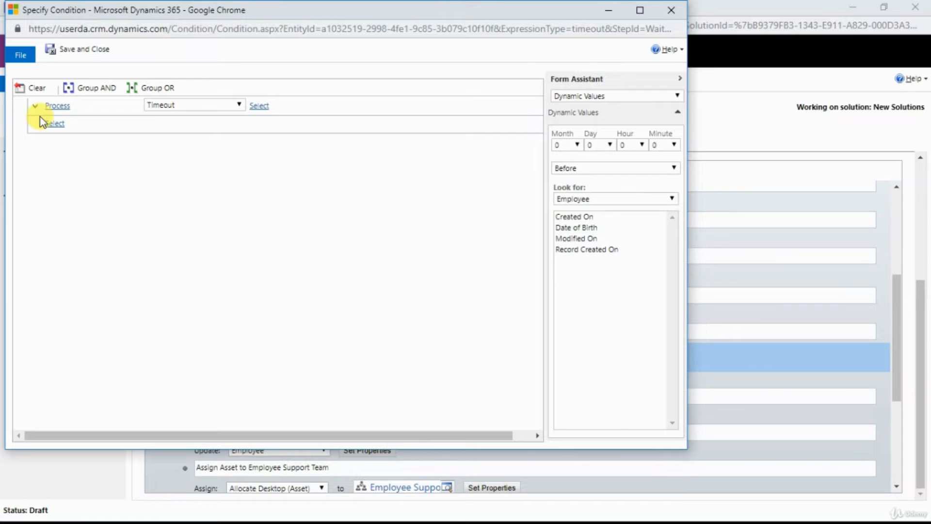
left_click(58, 106)
left_click(75, 107)
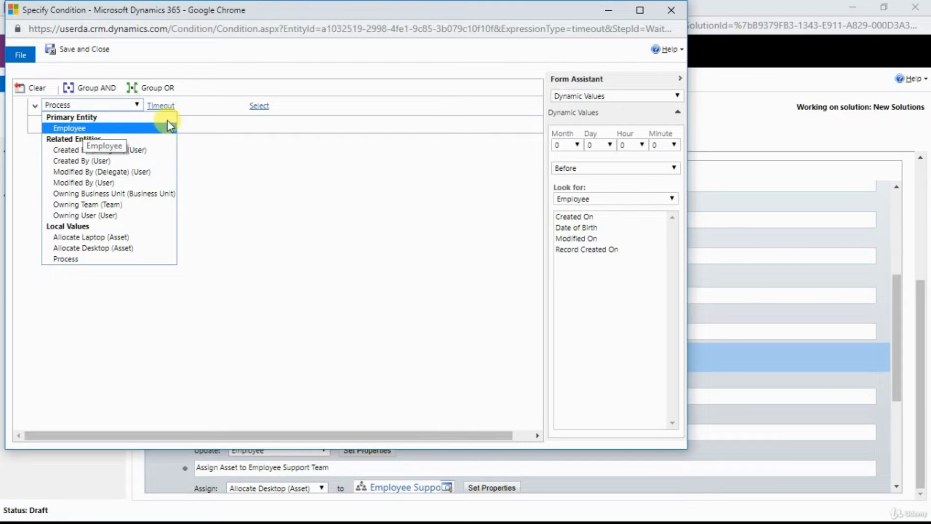
left_click(163, 105)
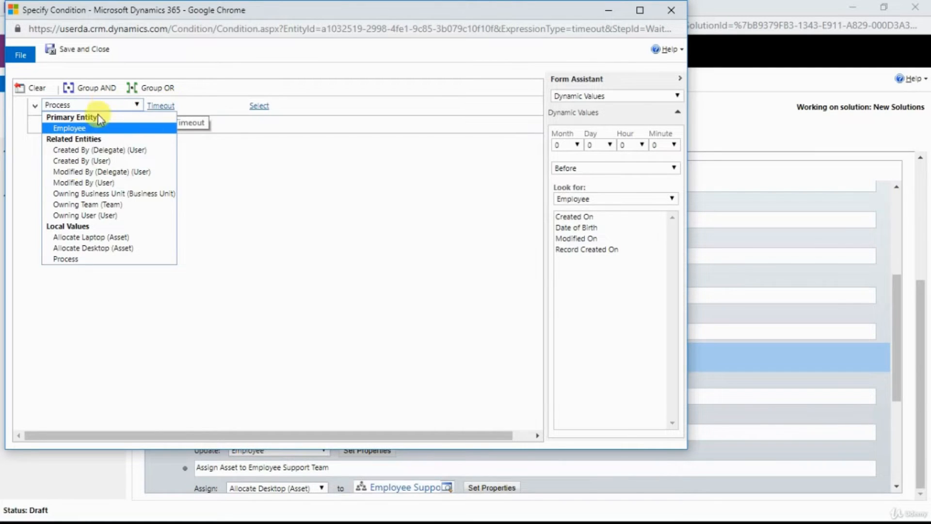
left_click(76, 261)
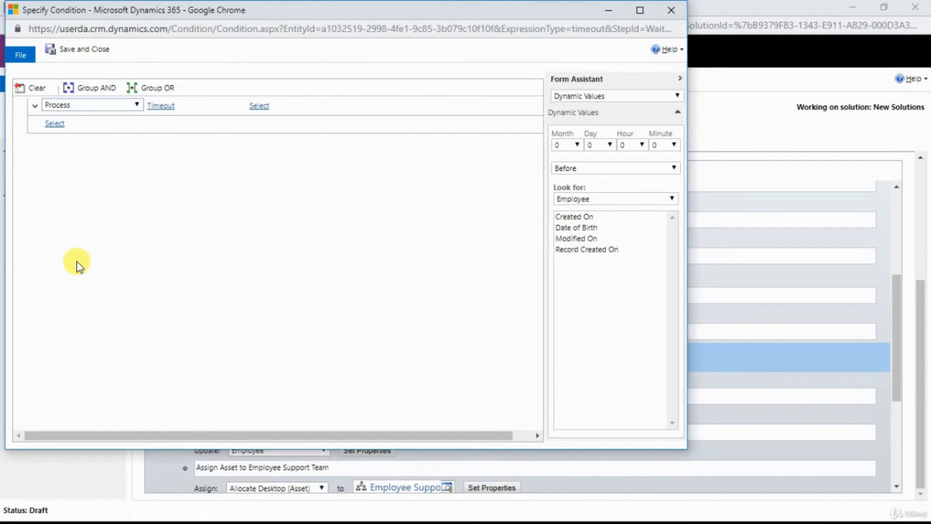
left_click(193, 105)
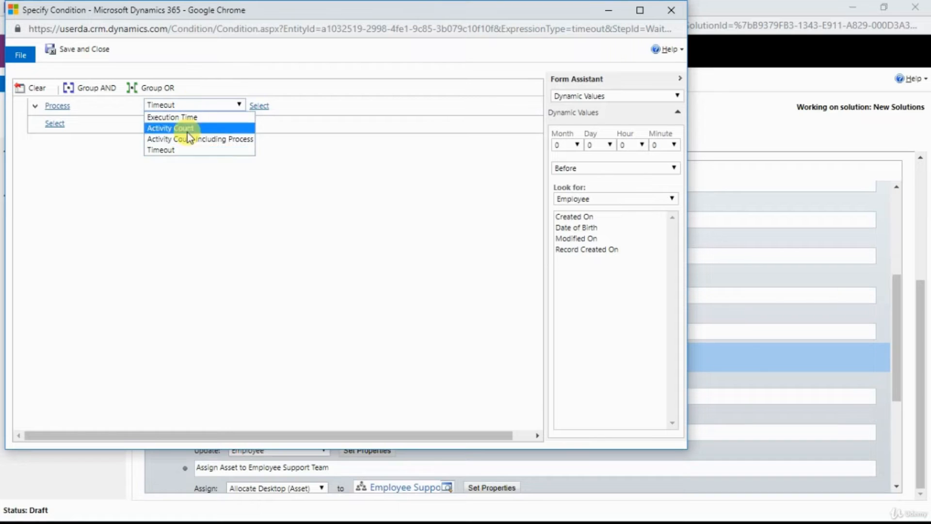
left_click(184, 154)
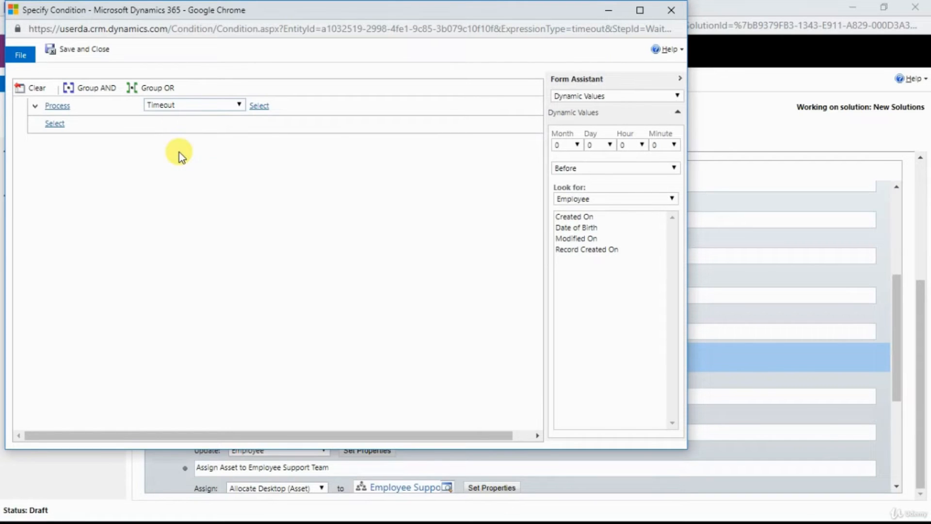
Set the timeout to equal 8 months after the employee's Created On date, and save and close the condition
left_click(259, 105)
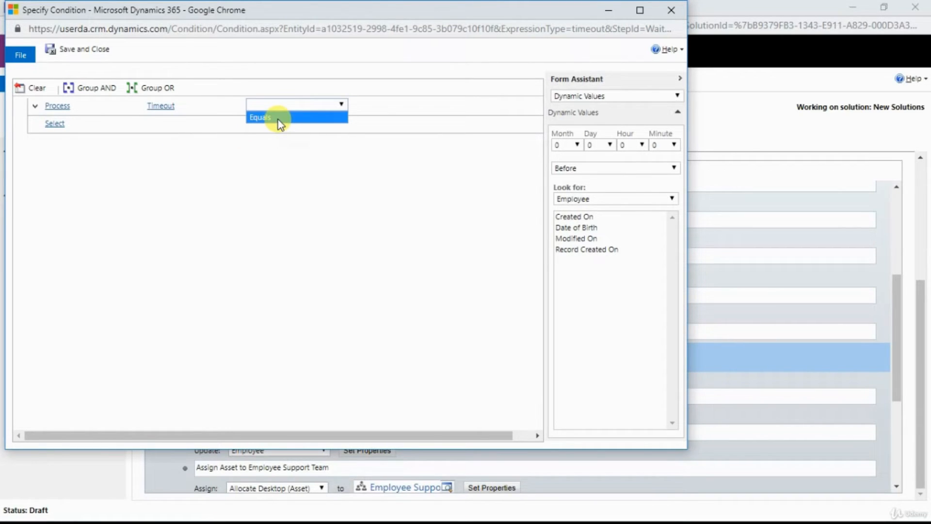
left_click(279, 119)
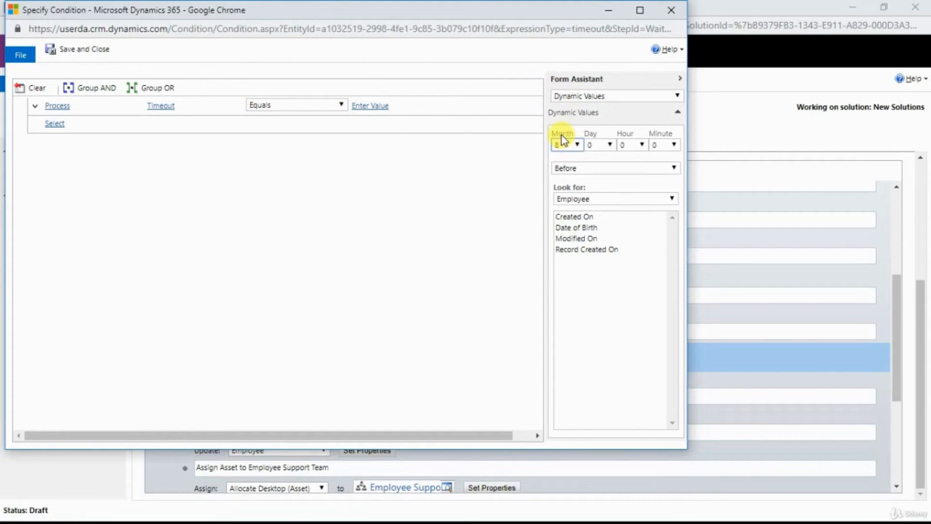
left_click(578, 170)
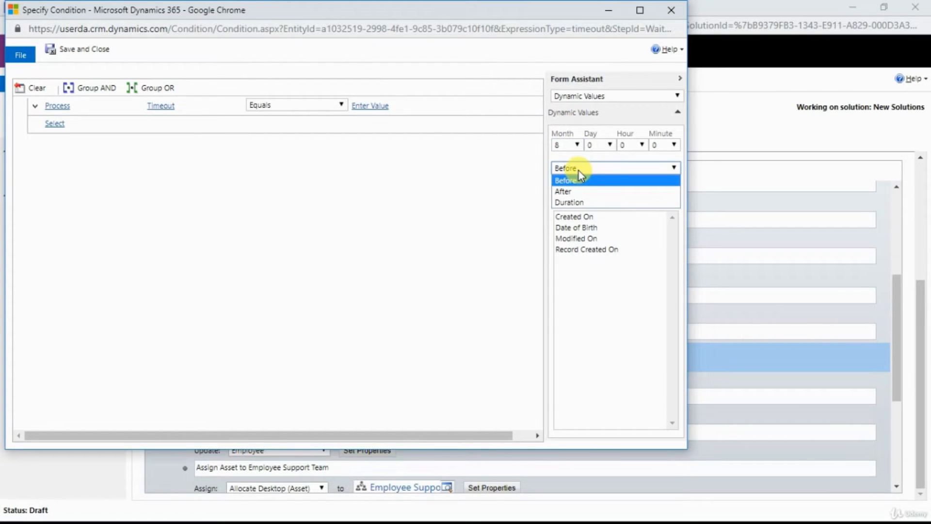
left_click(583, 191)
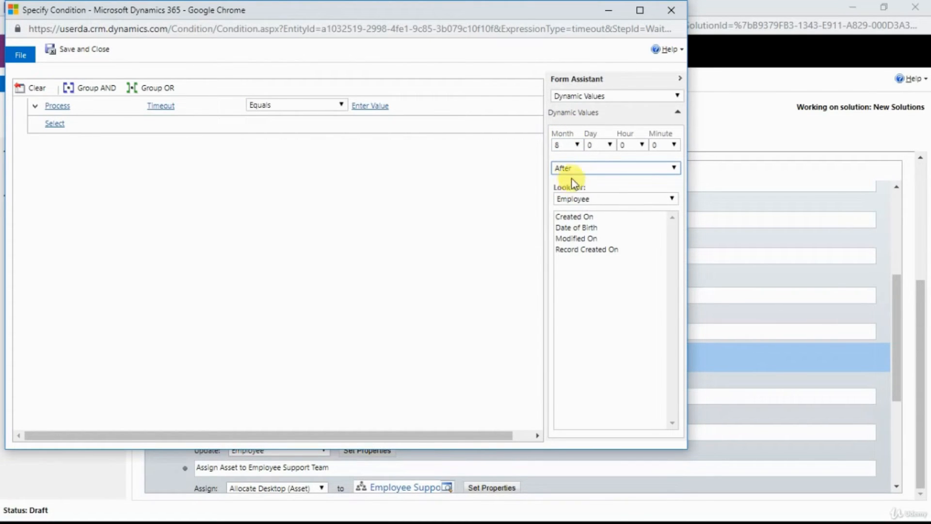
left_click(577, 217)
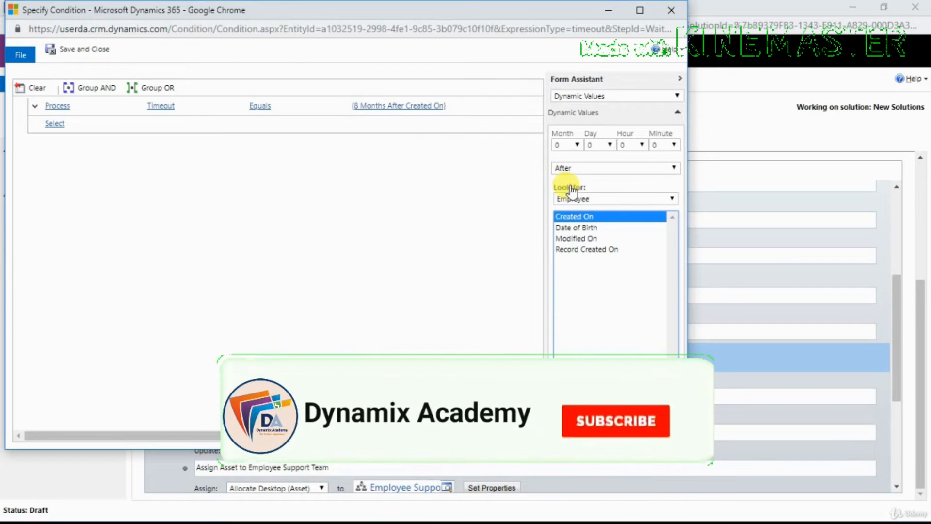
left_click(76, 55)
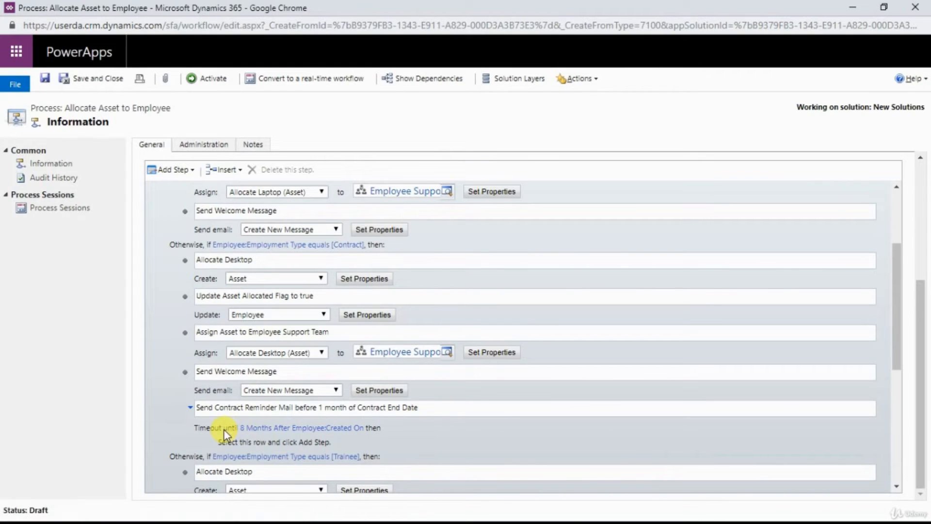
Add a Send Email step under the 8-month timeout and describe it as "Send Reminder Email", creating a new message
left_click(280, 441)
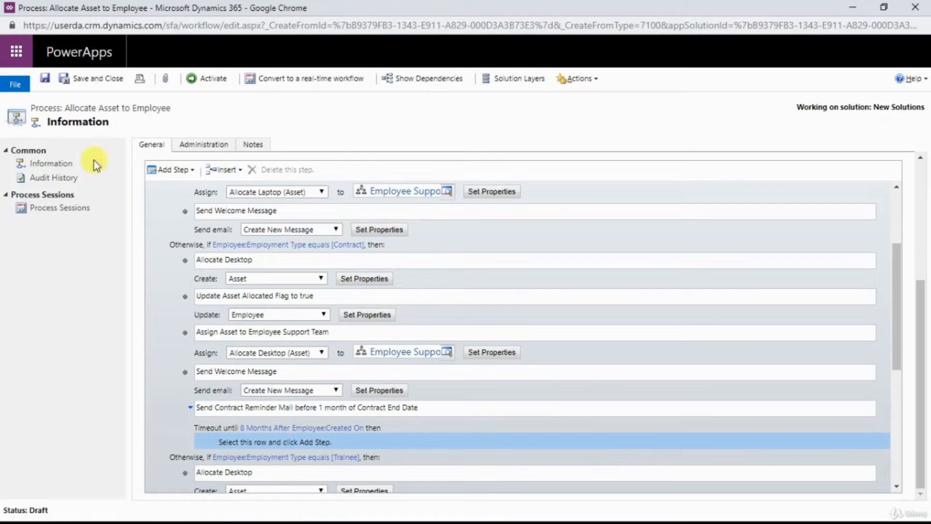
left_click(159, 171)
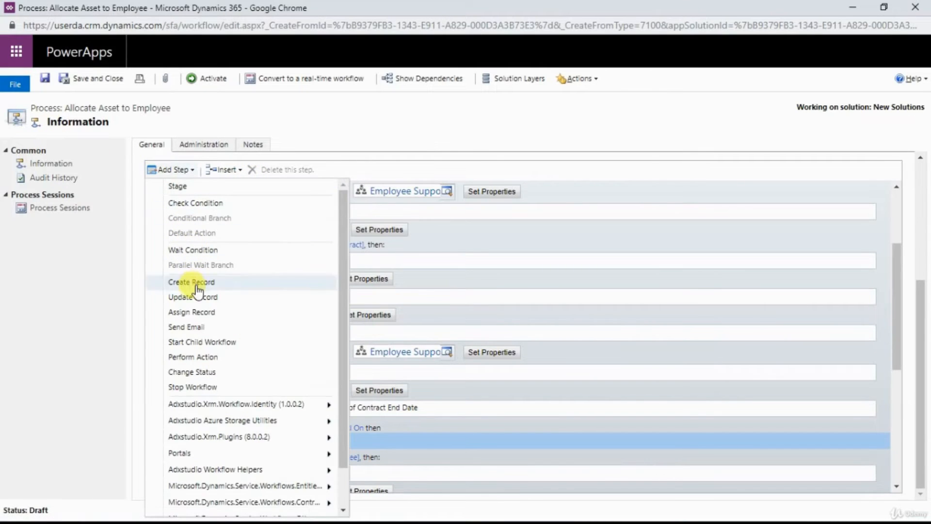
left_click(199, 322)
left_click(228, 440)
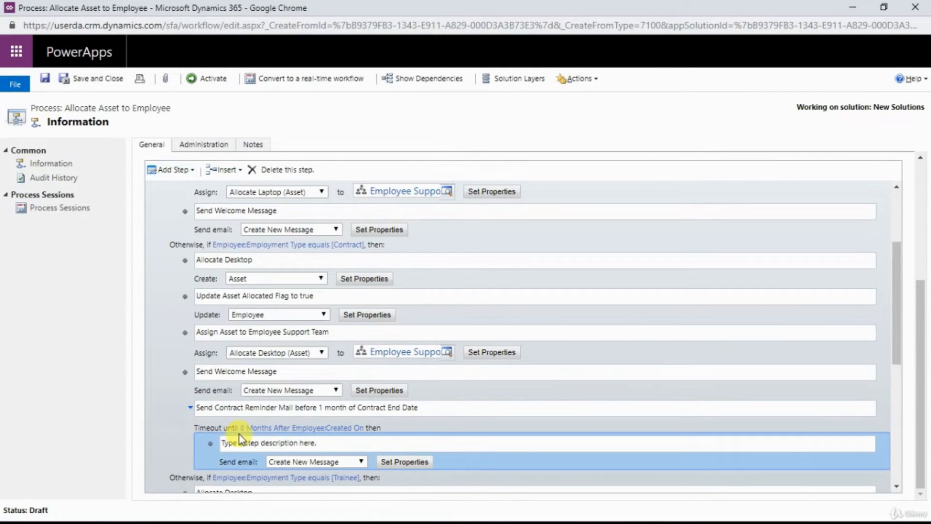
double_click(232, 442)
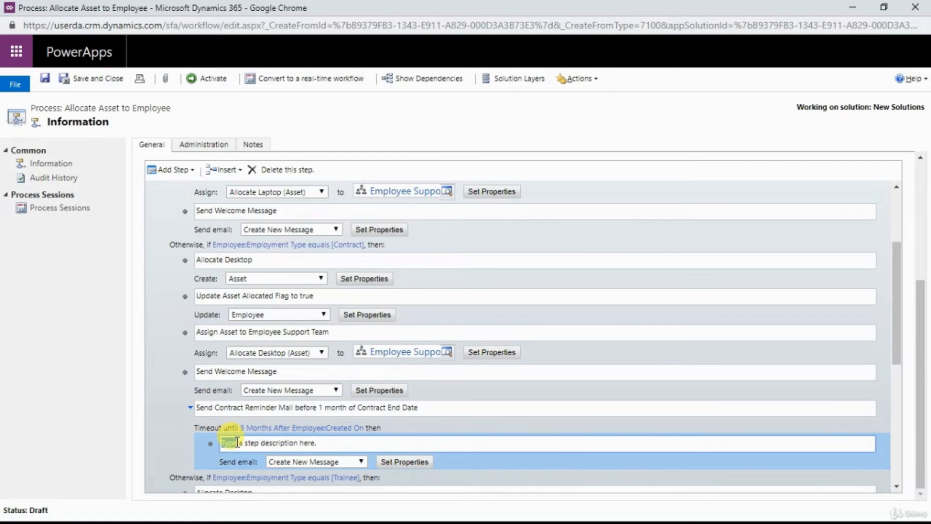
type("Send Reminder Email")
left_click(309, 462)
left_click(404, 462)
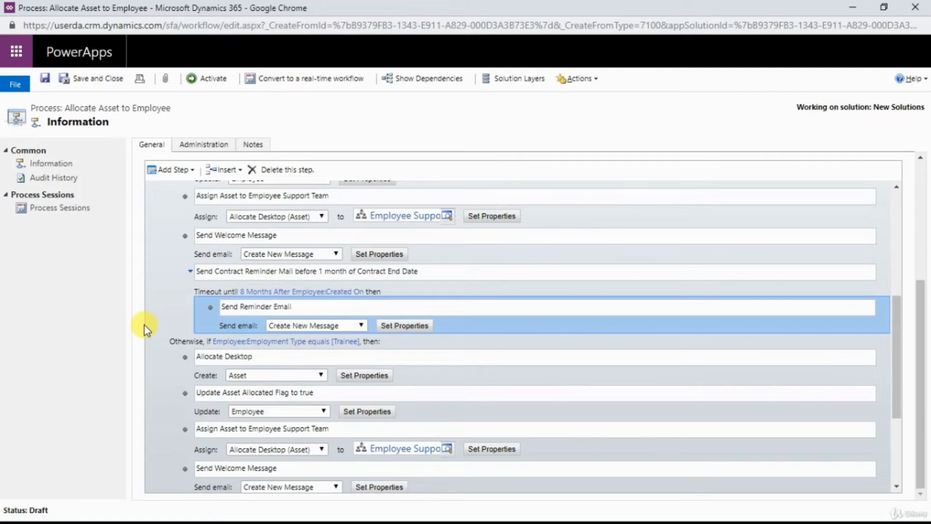
Add a wait condition after the contract reminder wait and describe it as "Deallocate Desktop / Assets allocated"
left_click(192, 169)
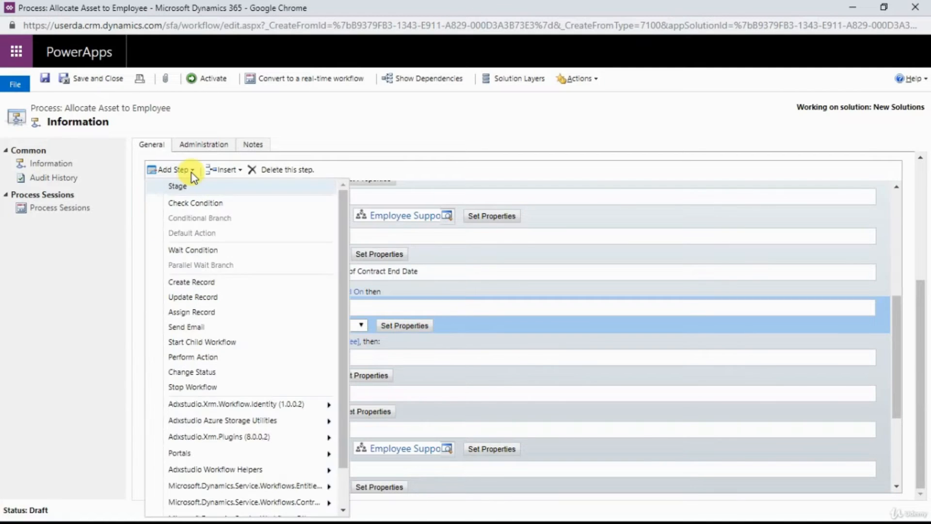
left_click(192, 252)
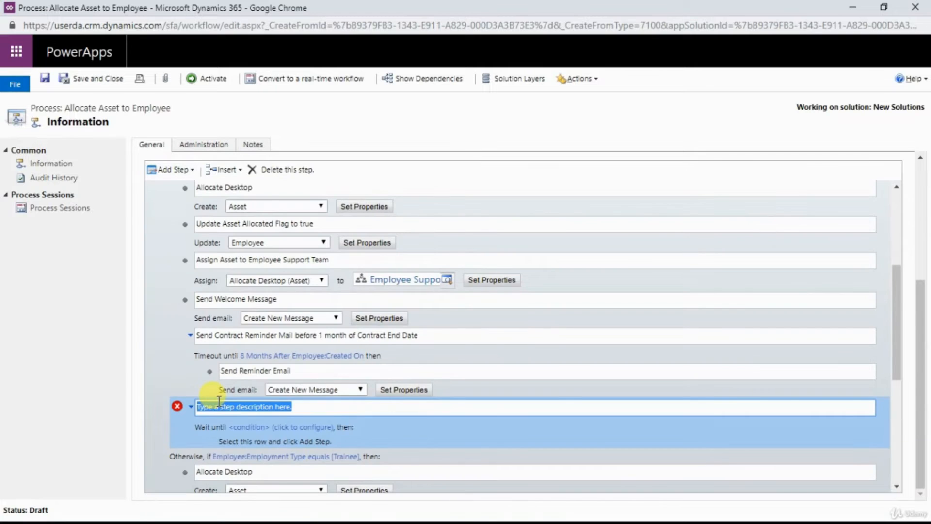
type("Deallocate Desktop")
type("/ Assets allocated")
left_click(162, 245)
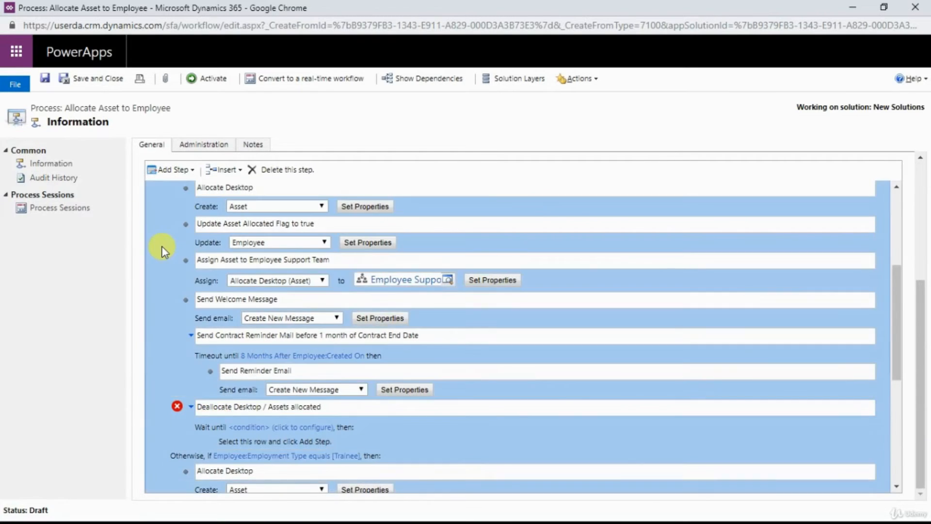
Configure the "Deallocate Desktop / Assets allocated" wait condition to check that the Process entity's Timeout equals a value
scroll(243, 249, "down", 3)
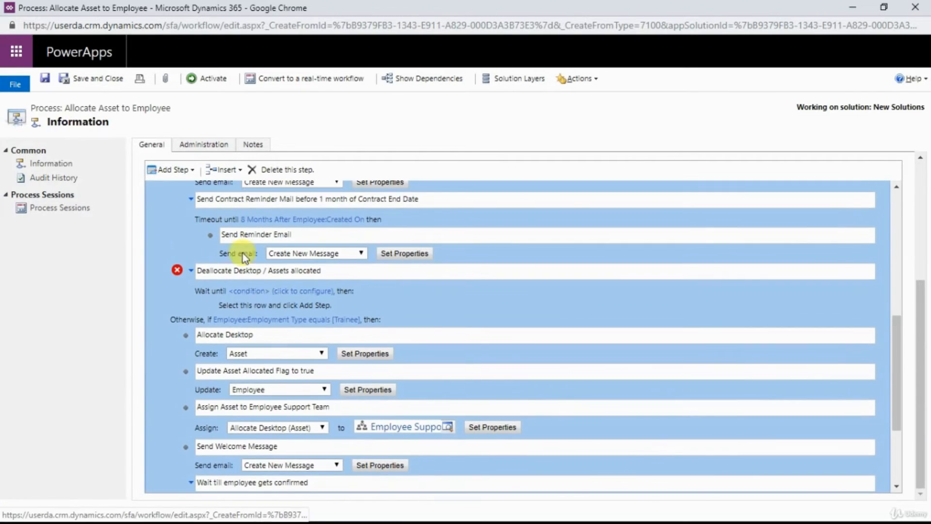
left_click(270, 299)
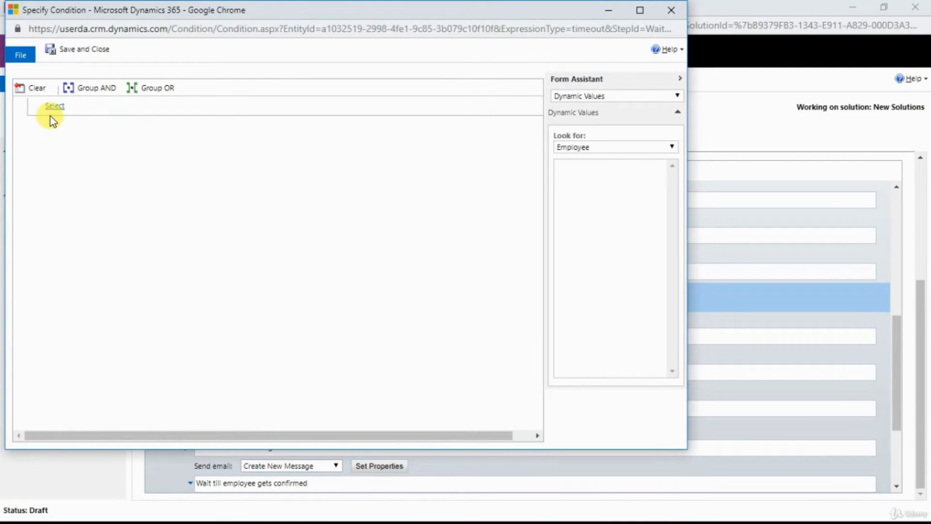
left_click(51, 105)
left_click(77, 260)
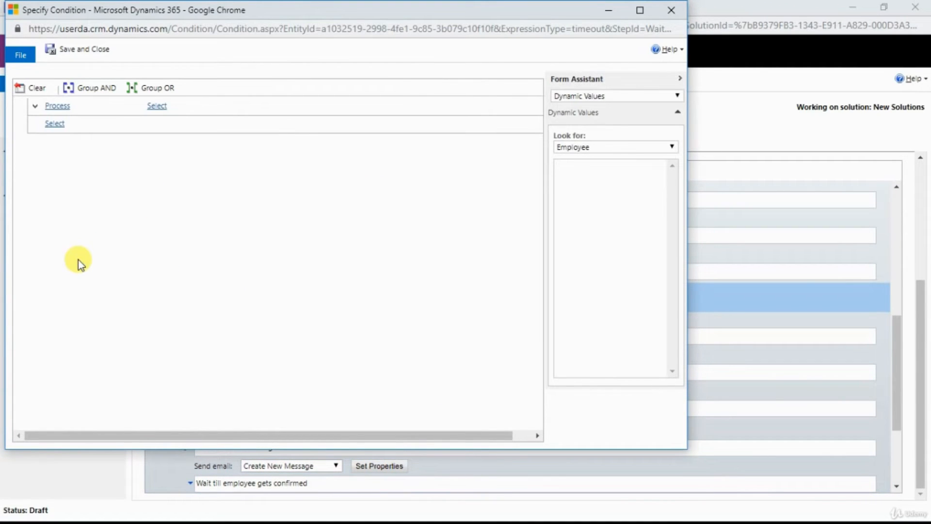
left_click(160, 107)
left_click(163, 112)
left_click(160, 150)
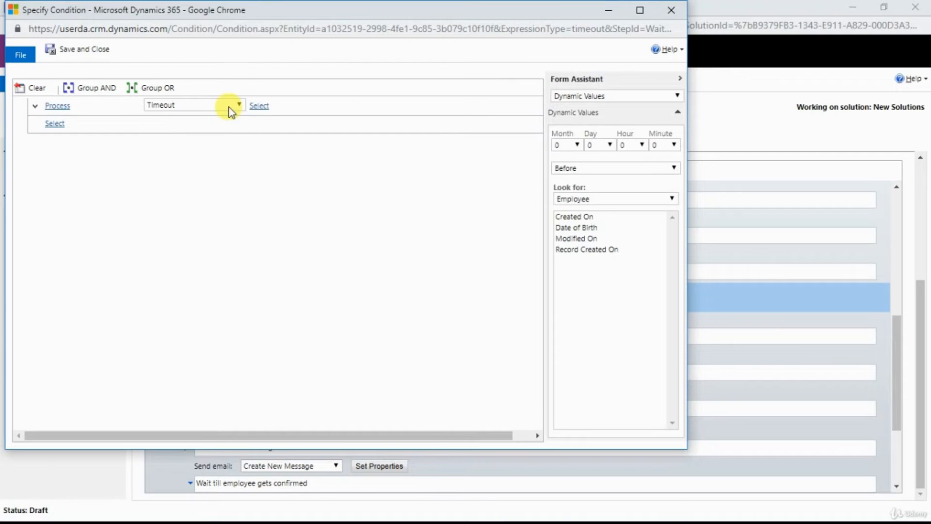
left_click(266, 105)
left_click(268, 117)
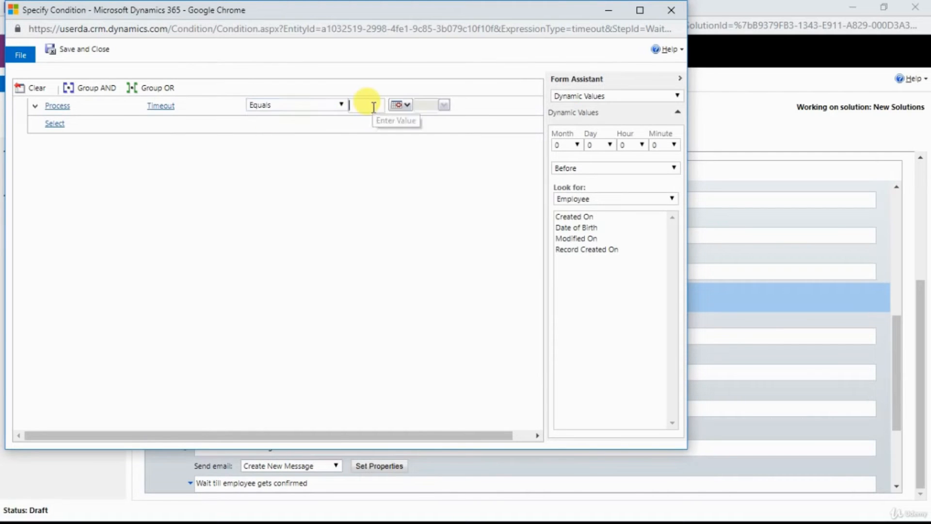
Set the deallocation timeout to 9 months after the employee's Created On date, and save and close the condition
left_click(374, 106)
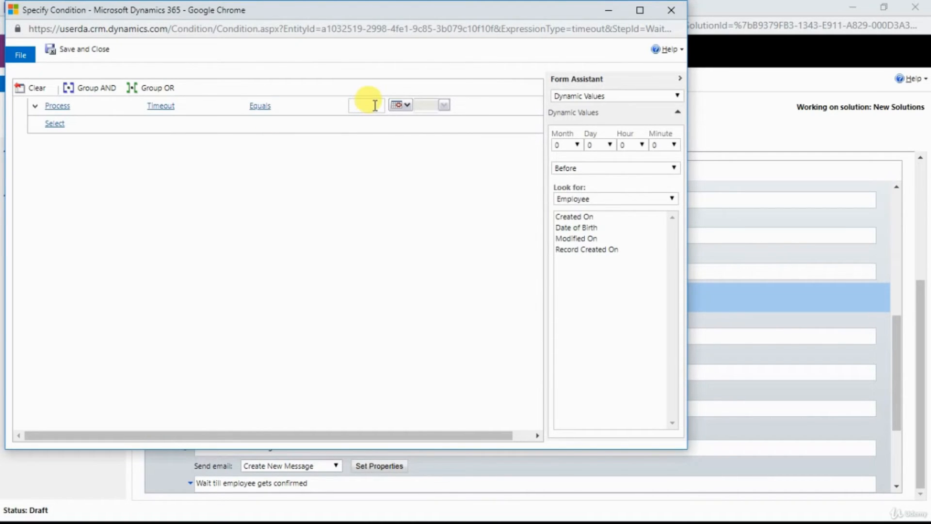
left_click(570, 216)
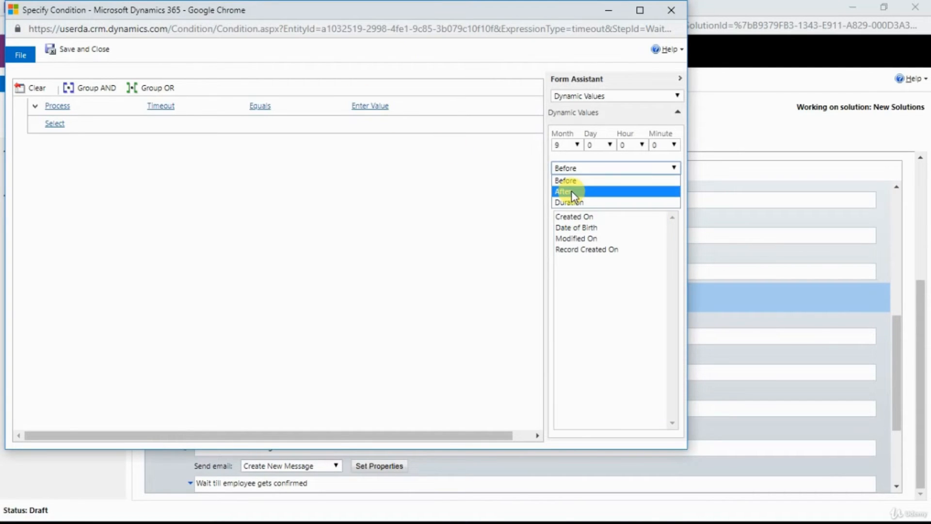
left_click(571, 190)
left_click(567, 216)
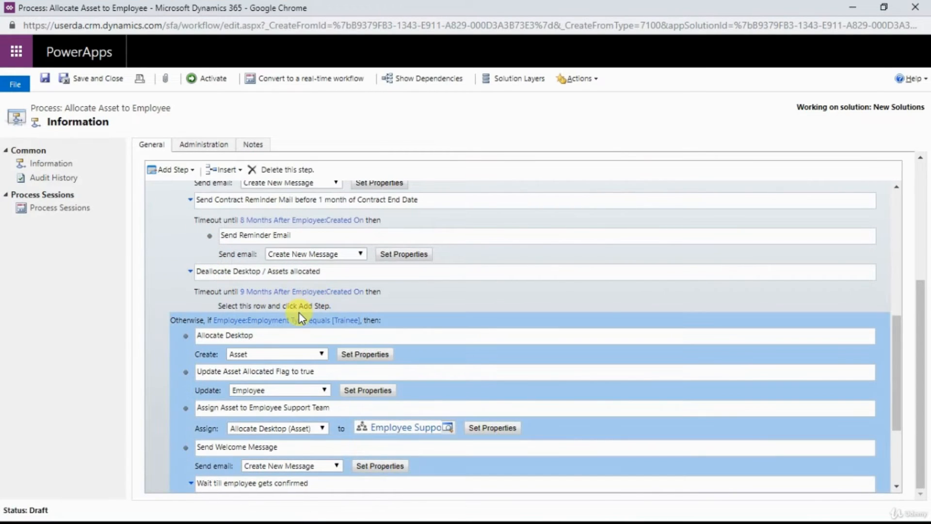
Add a Change Status step under the 9-month timeout, described as "Deactivete Asset allocation", setting Allocate Desktop (Asset) to Inactive
left_click(291, 307)
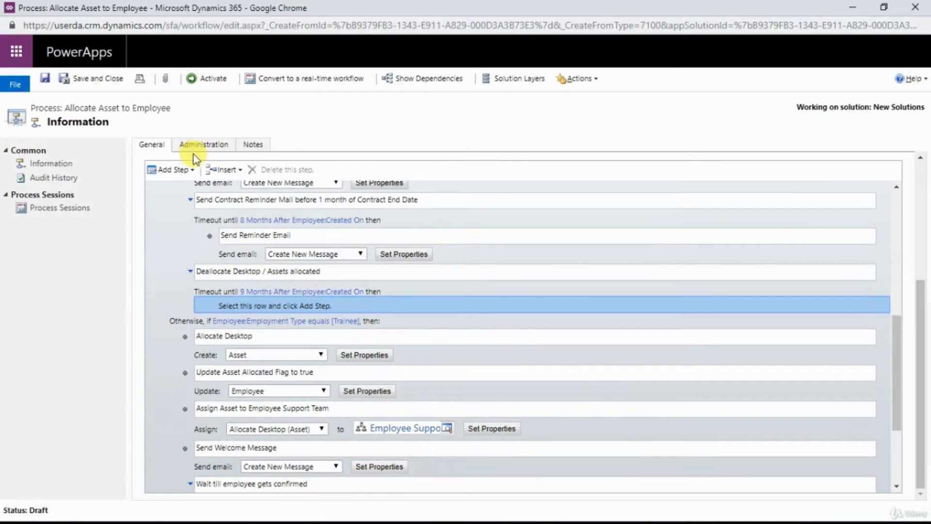
left_click(190, 169)
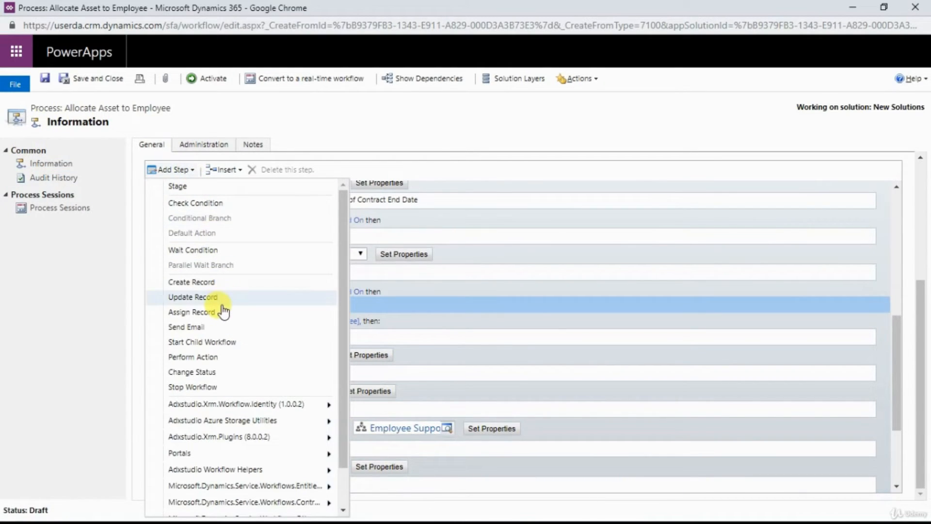
left_click(205, 371)
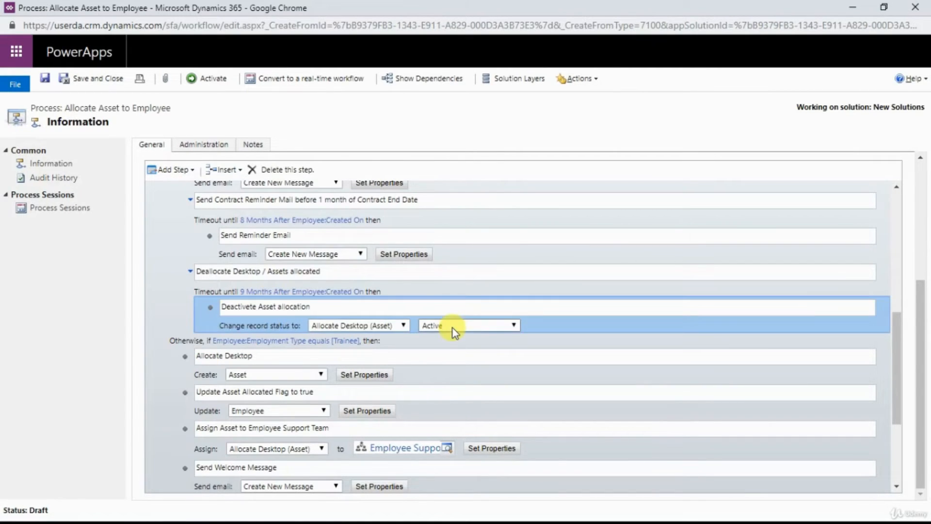
left_click(453, 326)
left_click(440, 369)
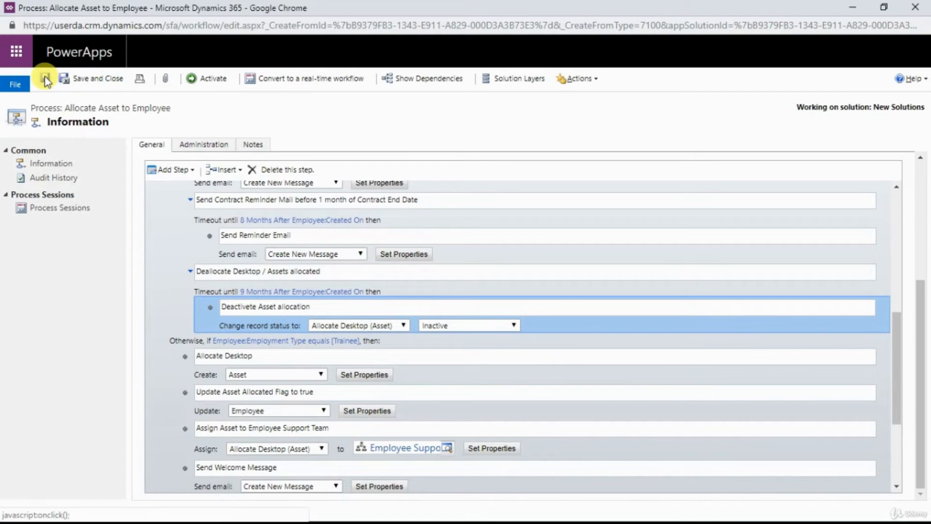
Activate the workflow, then create and save an employee "Contract Emp" with an email address, employment type Contract and department Functional
left_click(200, 80)
left_click(534, 350)
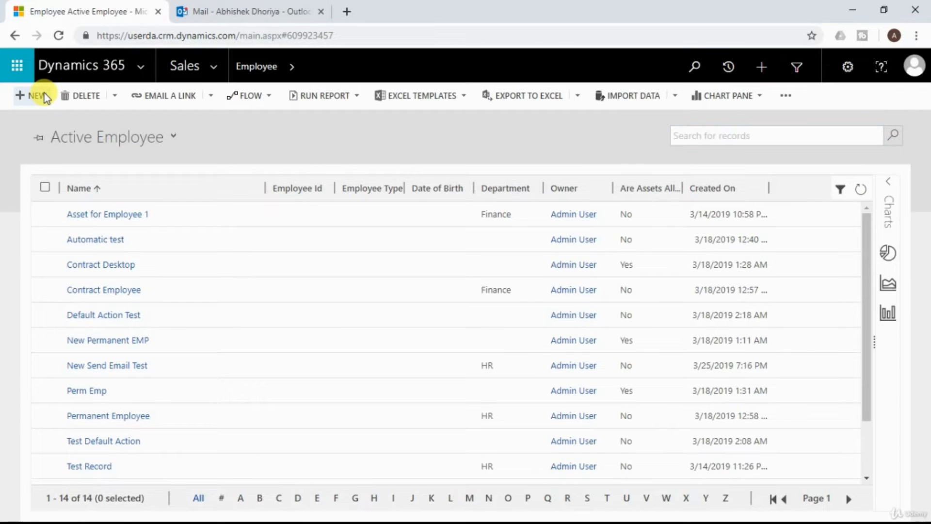
left_click(42, 95)
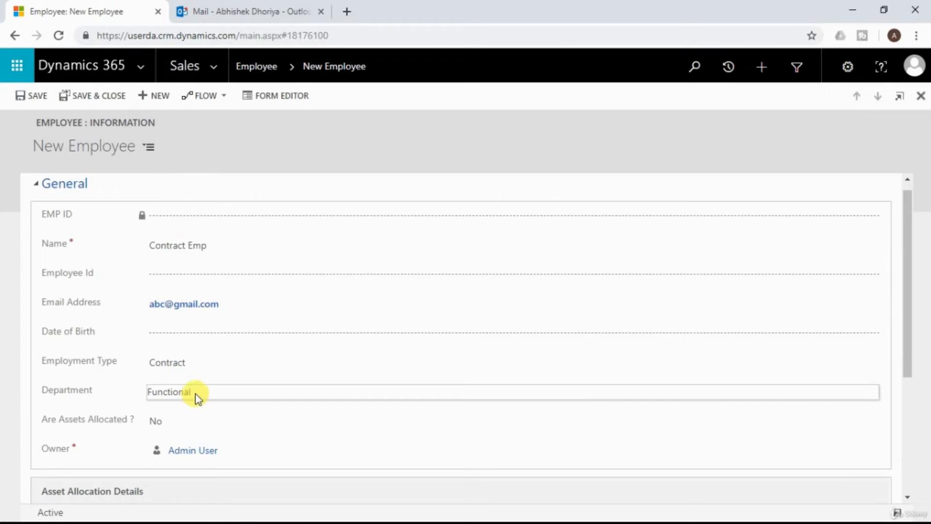
left_click(898, 513)
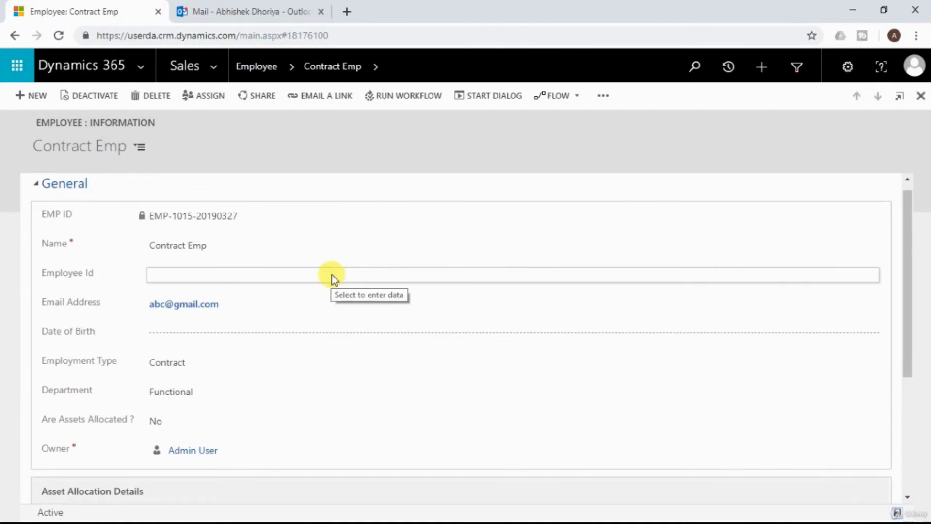
Reload the Contract Emp record and check its Asset Allocation Details and Are Assets Allocated field
scroll(333, 275, "down", 4)
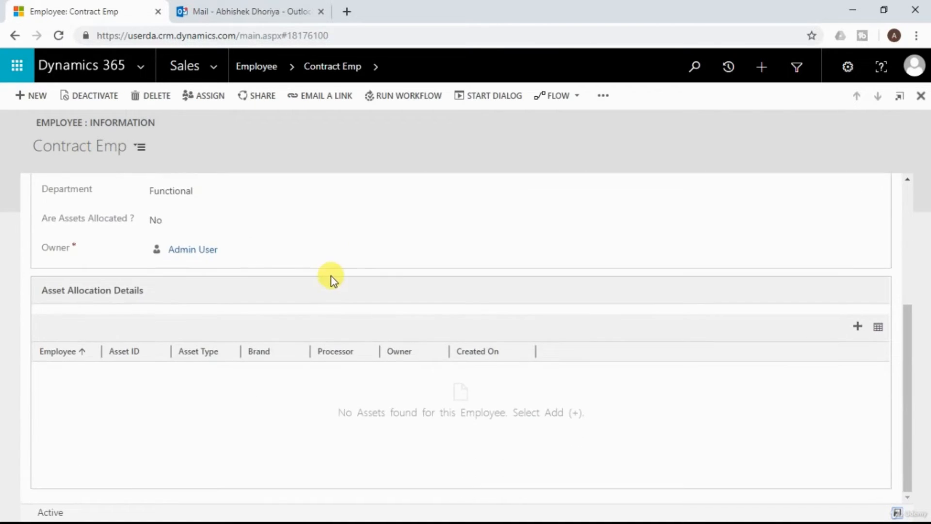
left_click(59, 35)
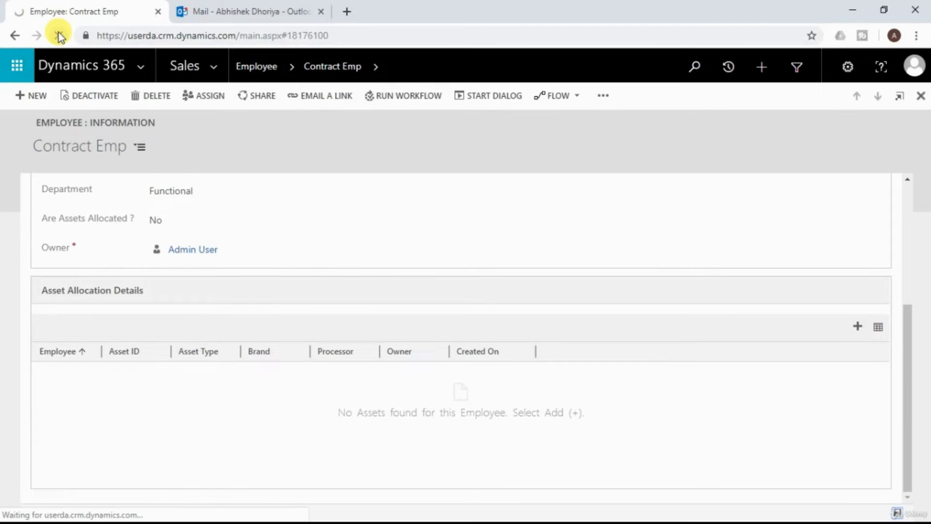
scroll(601, 374, "down", 5)
scroll(602, 374, "down", 1)
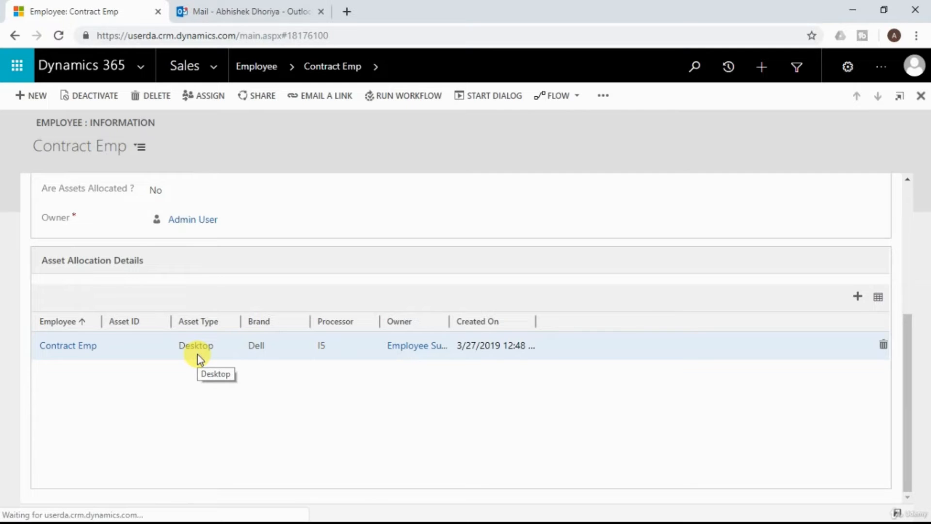
scroll(197, 354, "up", 4)
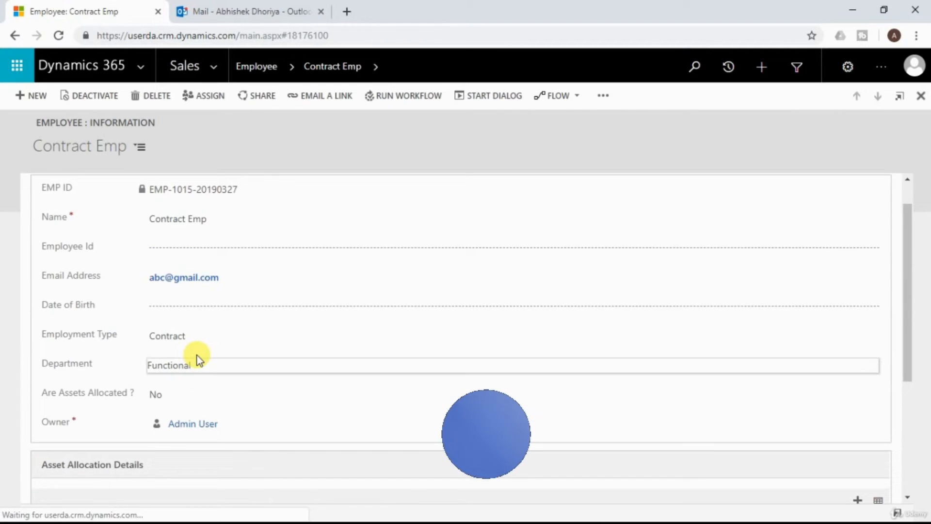
scroll(197, 355, "up", 1)
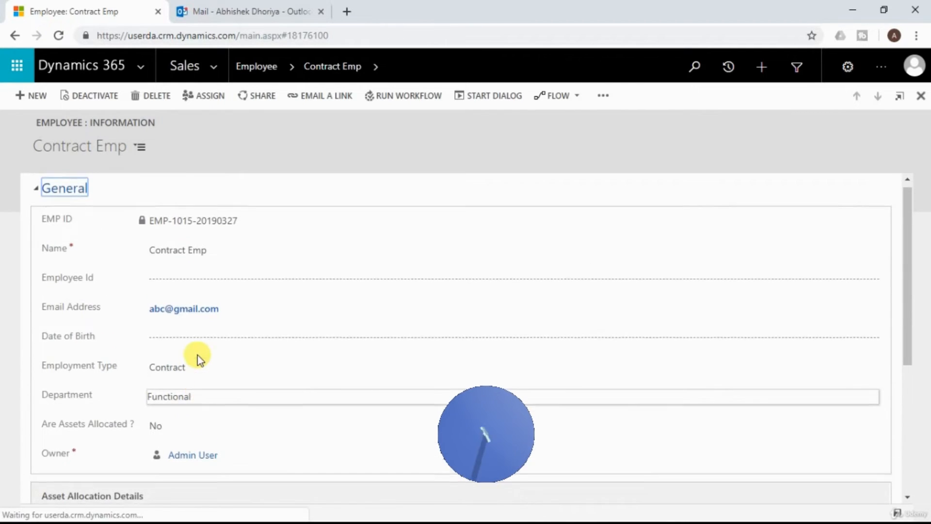
Open the Allocate Asset to Employee system job for Contract Emp and examine the progress of its Contract branch steps
left_click(378, 67)
left_click(277, 128)
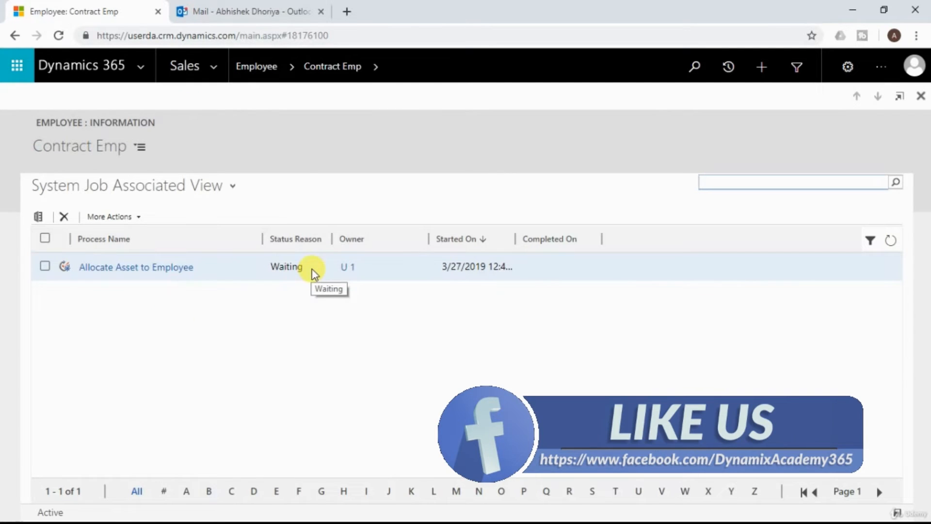
double_click(310, 269)
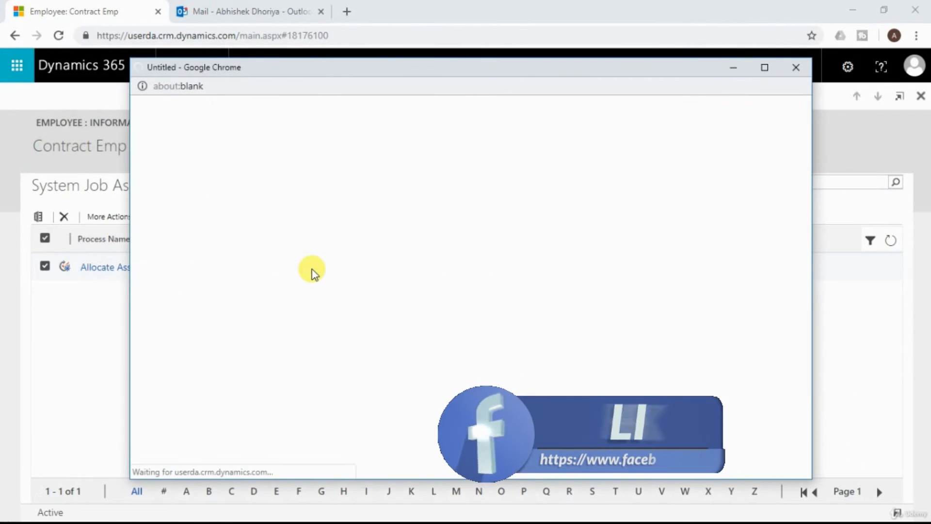
scroll(318, 276, "down", 4)
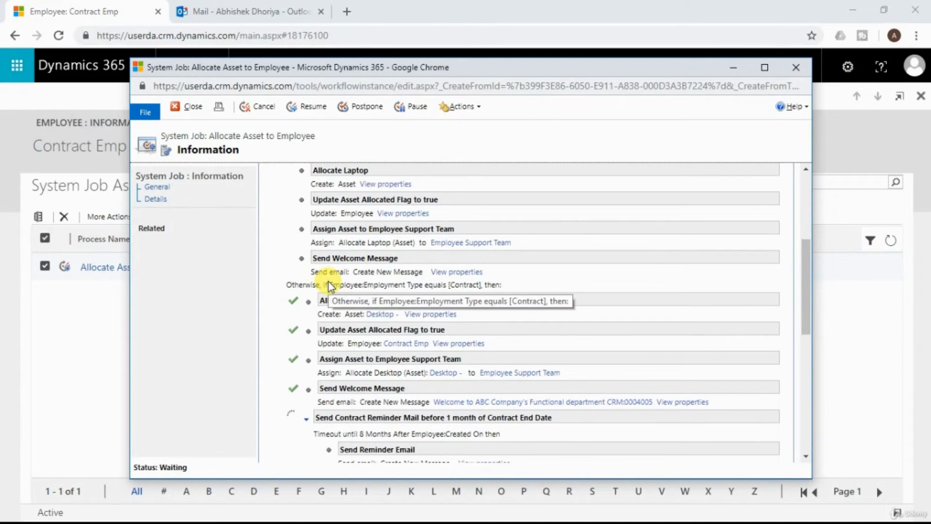
scroll(424, 343, "down", 3)
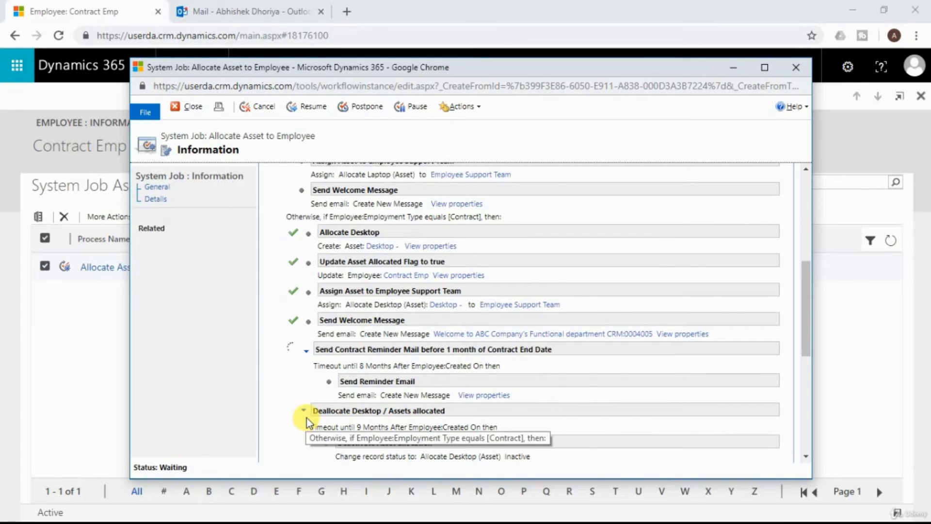
scroll(423, 433, "down", 1)
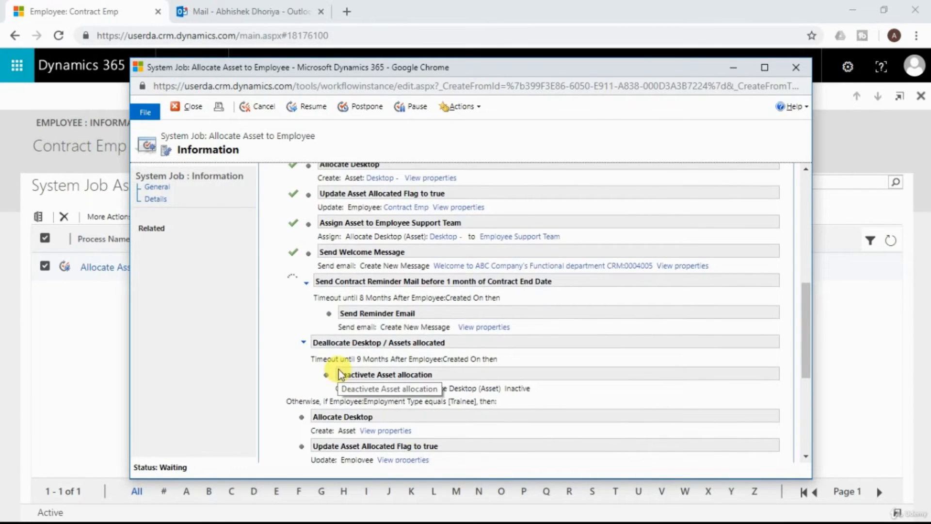
scroll(388, 384, "down", 1)
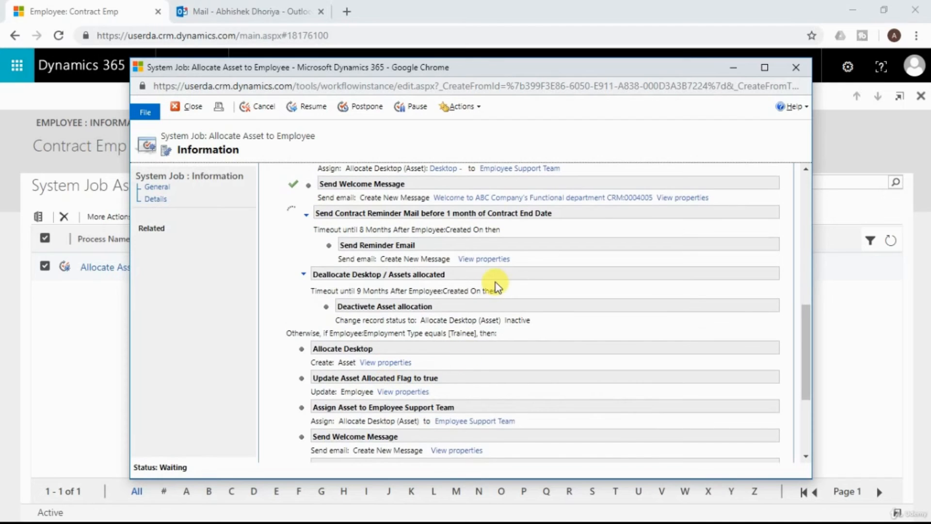
scroll(495, 301, "up", 1)
scroll(490, 313, "up", 1)
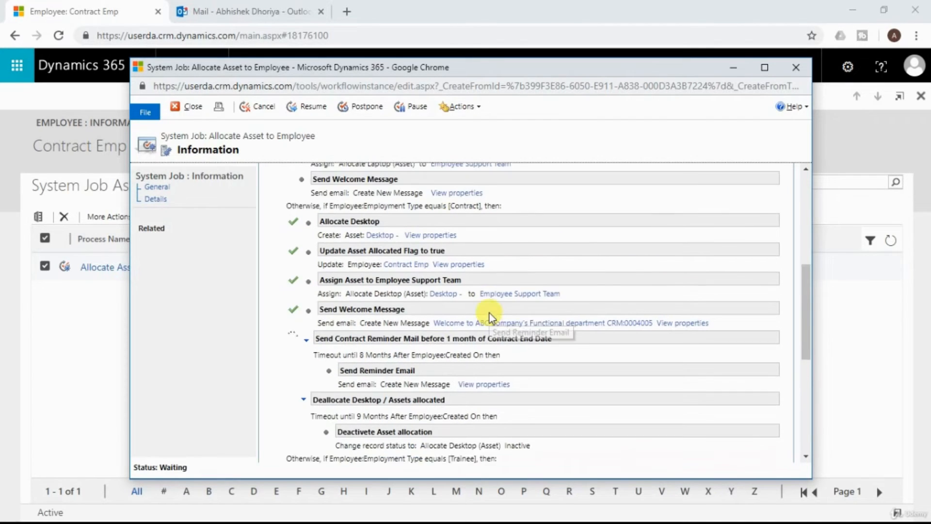
scroll(416, 366, "down", 1)
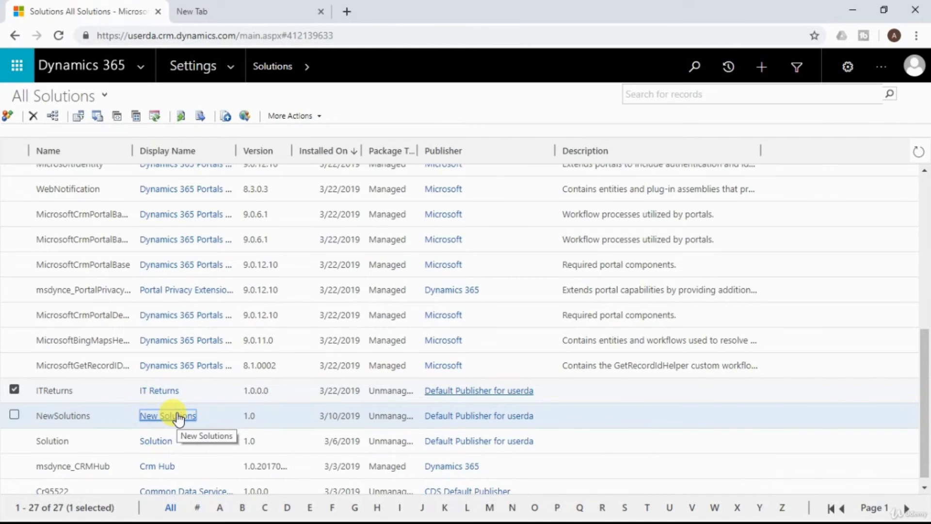
Open the Allocate Asset to Employee process from the New Solutions solution and locate its contract timeout conditions
left_click(178, 416)
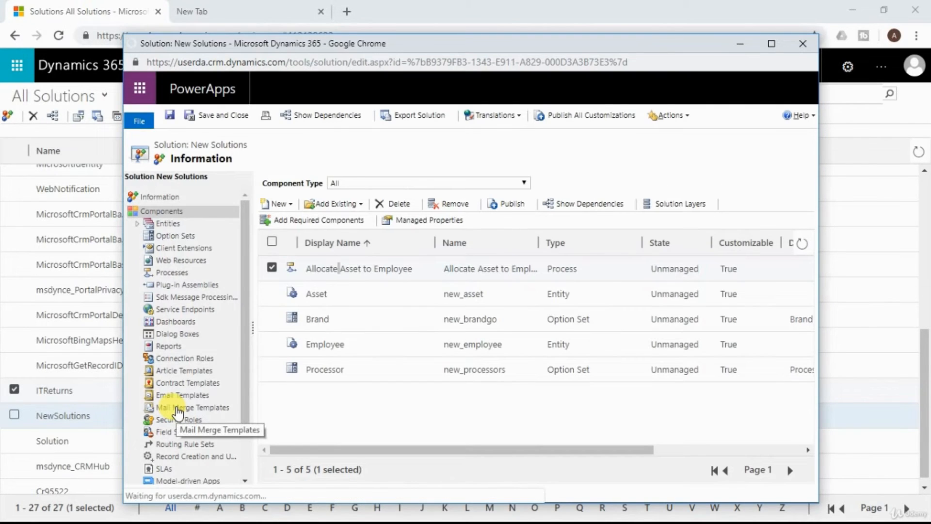
double_click(371, 269)
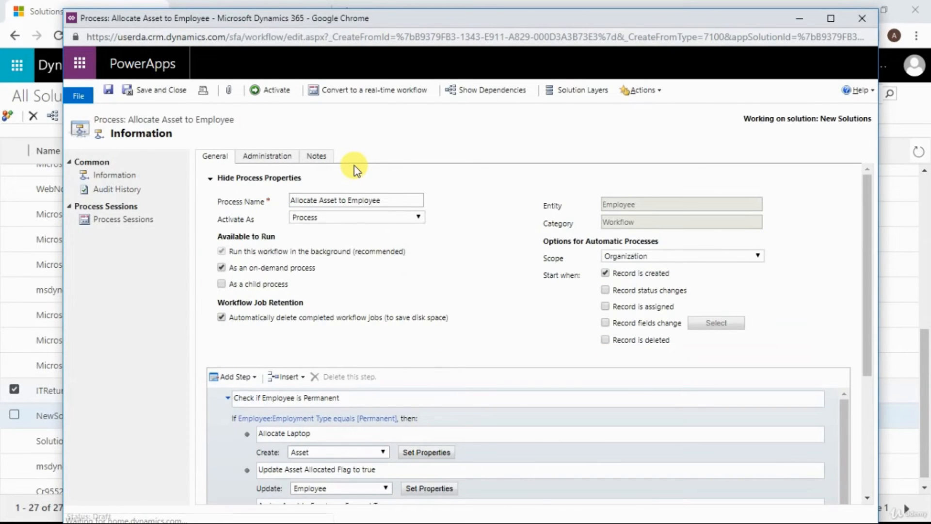
scroll(374, 185, "down", 2)
scroll(405, 234, "down", 5)
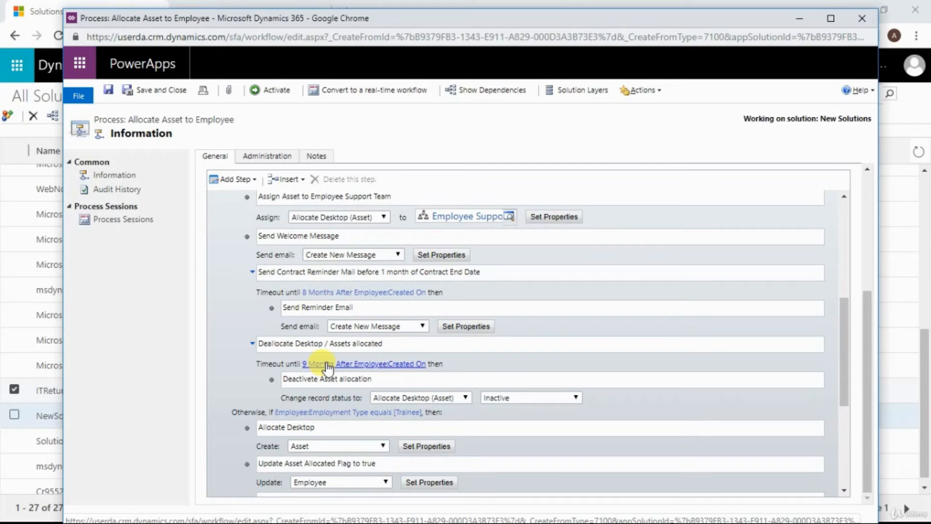
Set the contract reminder email's timeout to 1 minute after the employee's Created On date
left_click(344, 294)
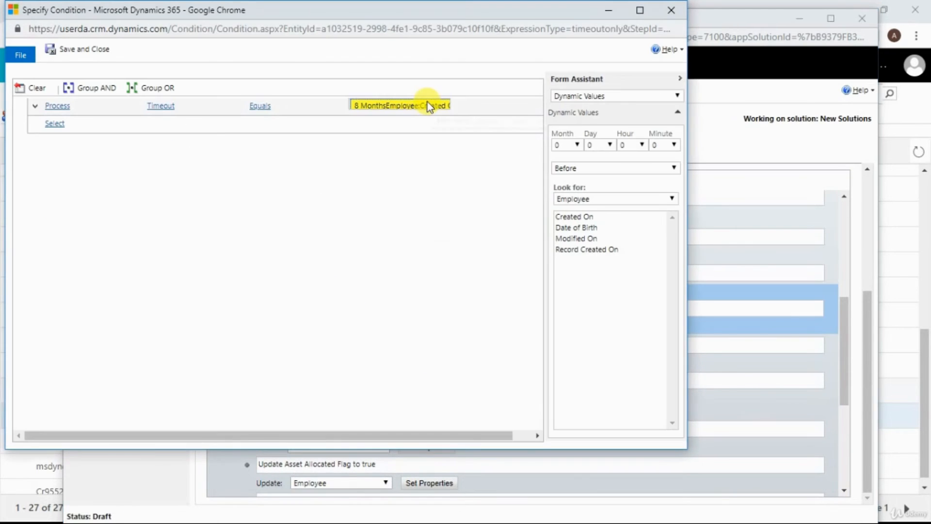
left_click(427, 102)
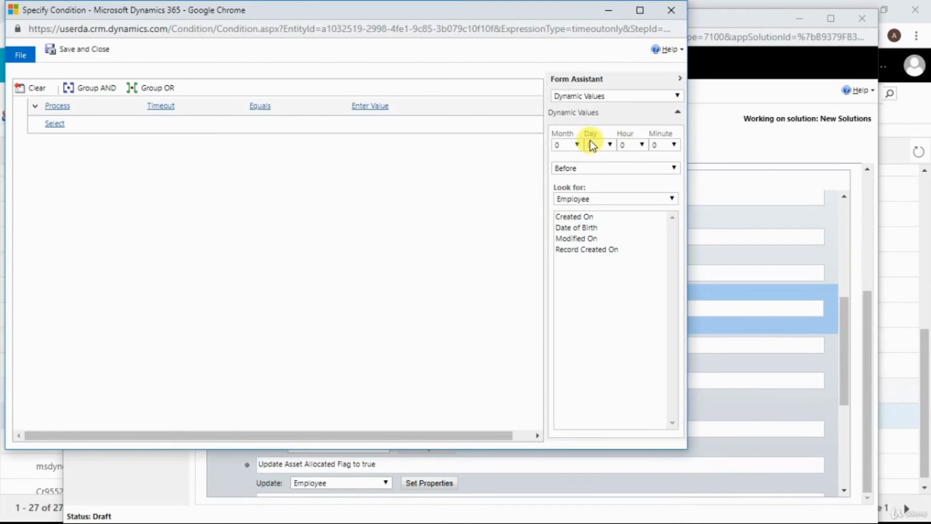
left_click(577, 170)
left_click(578, 188)
left_click(653, 145)
left_click(657, 188)
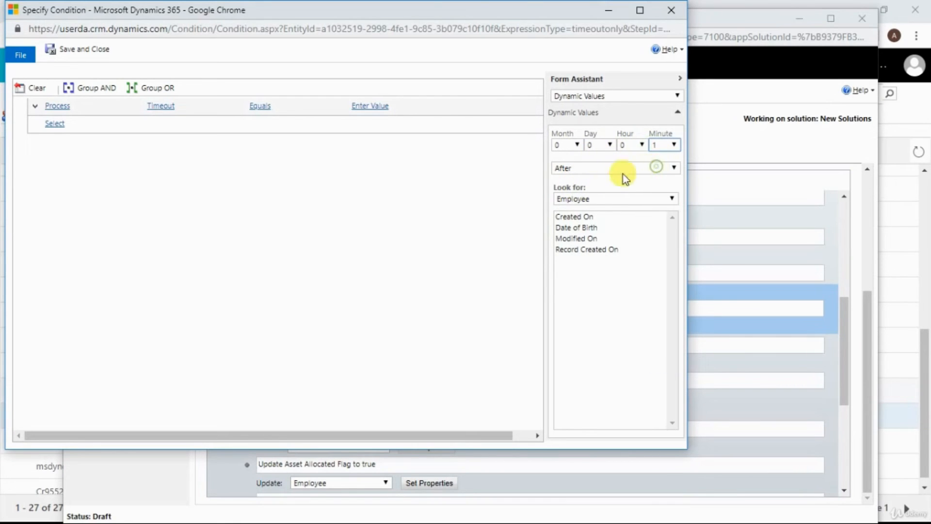
double_click(575, 218)
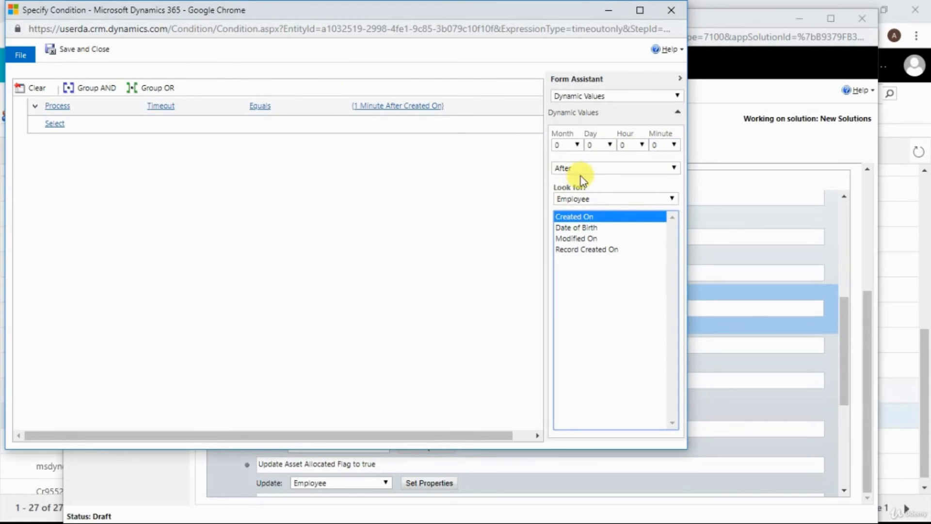
Save the reminder timeout and set the Deallocate Desktop / Assets allocated timeout to 2 minutes after the employee's Created On date
left_click(91, 54)
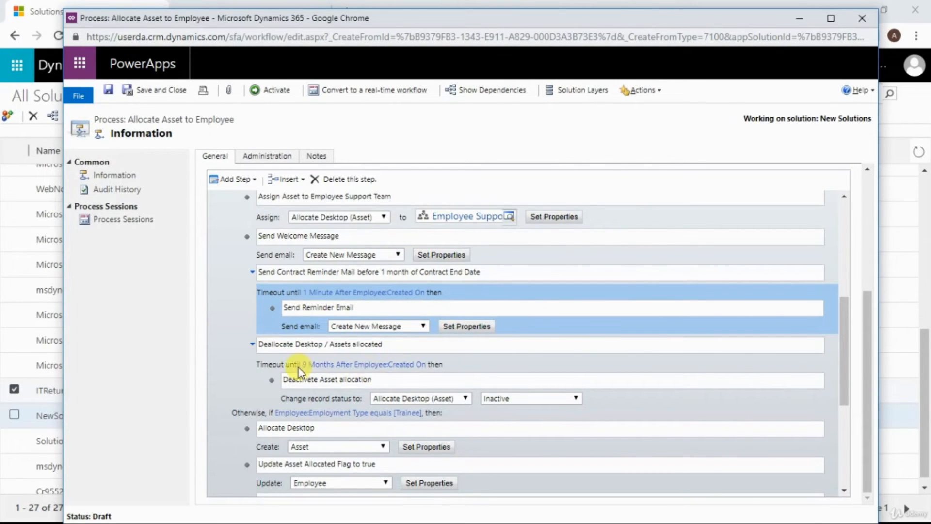
left_click(342, 367)
left_click(389, 105)
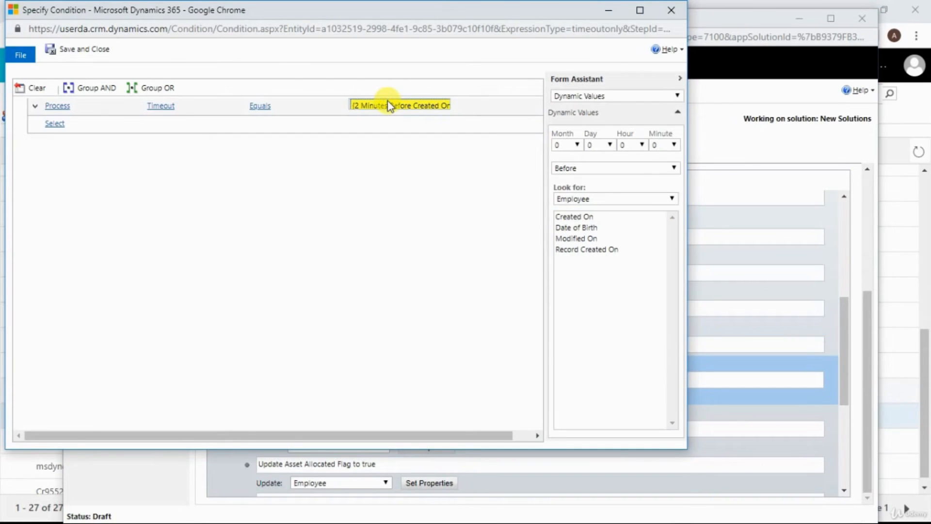
left_click(390, 105)
left_click(656, 145)
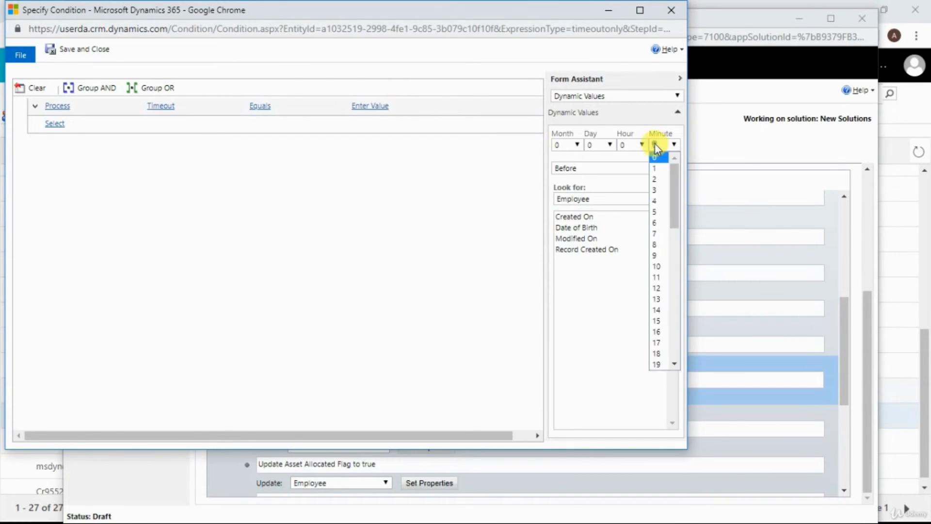
left_click(658, 180)
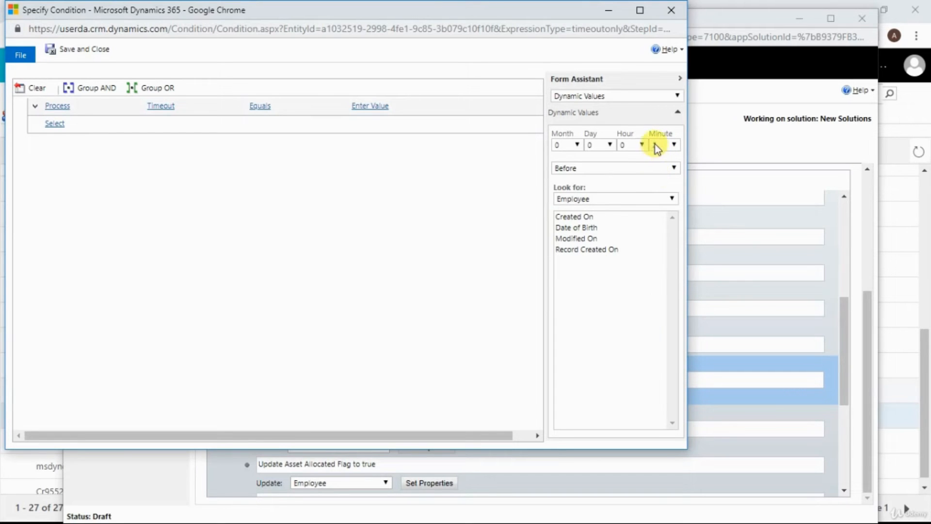
left_click(625, 169)
left_click(581, 191)
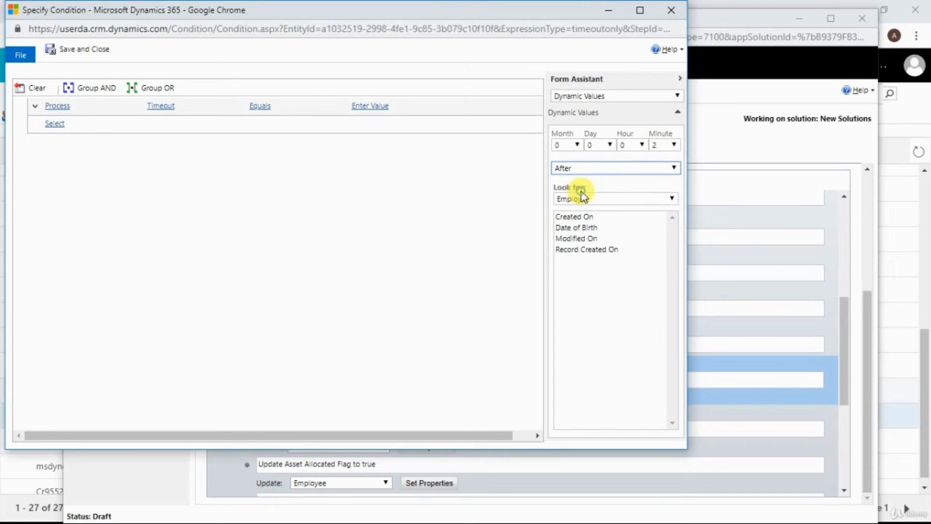
left_click(585, 197)
left_click(586, 221)
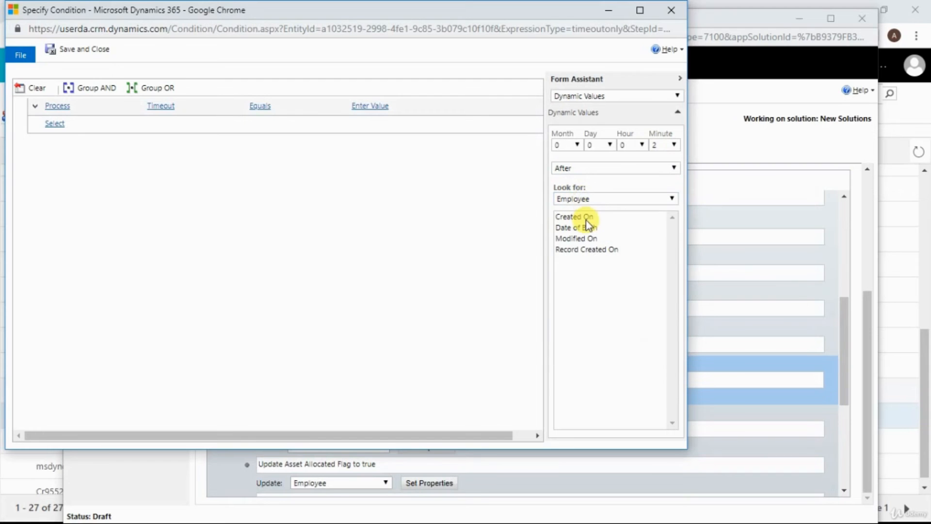
double_click(587, 218)
left_click(103, 62)
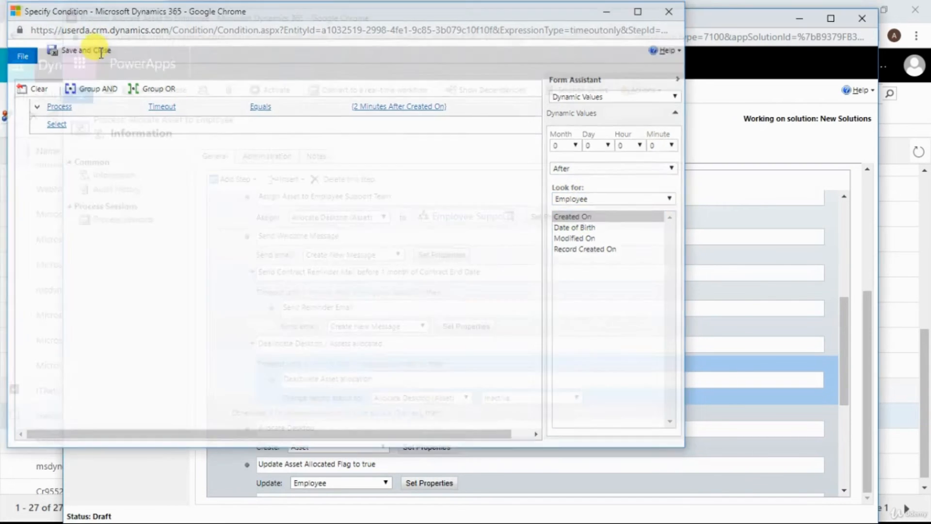
Review the Contract branch's steps and timeouts and activate the Allocate Asset to Employee process
scroll(319, 311, "up", 3)
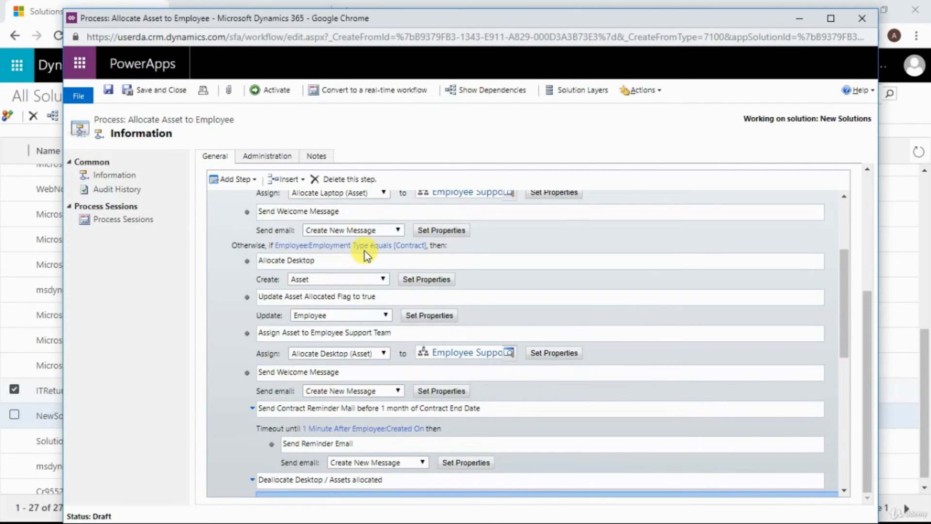
scroll(365, 251, "down", 2)
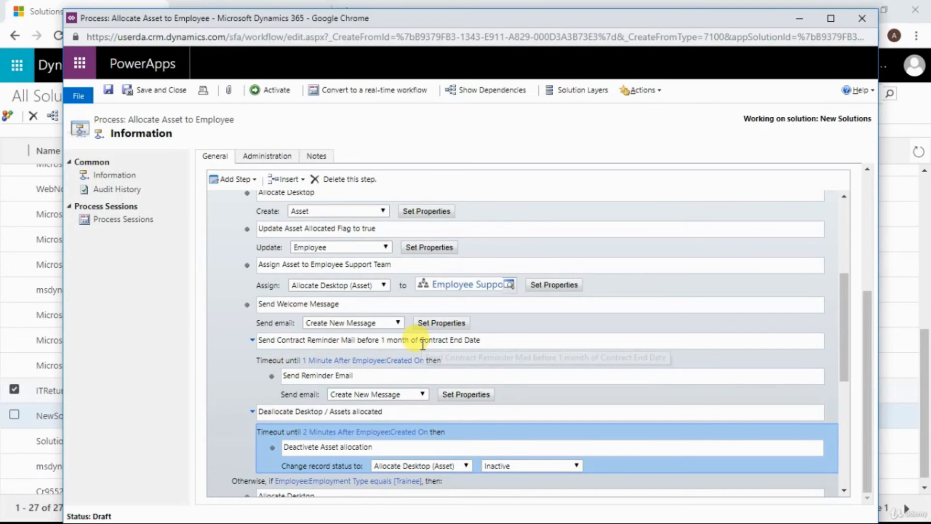
scroll(418, 343, "down", 2)
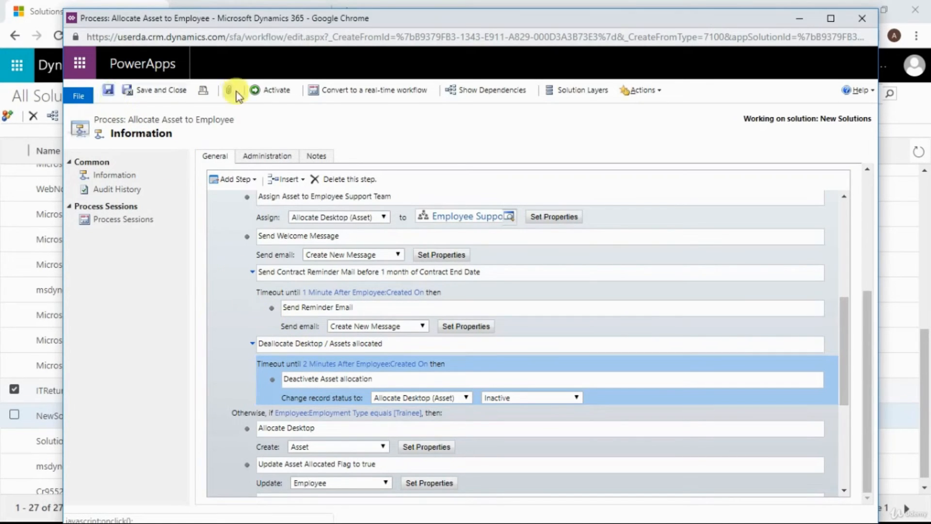
left_click(265, 93)
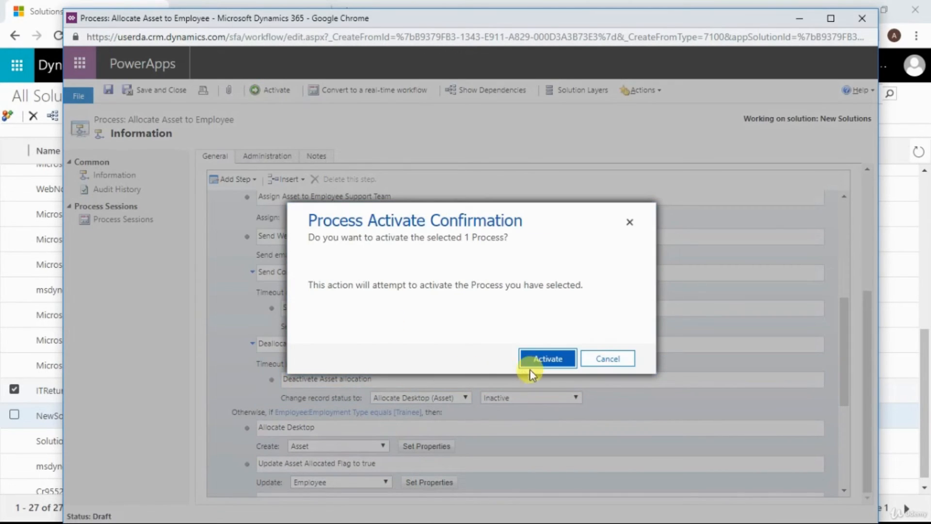
left_click(538, 359)
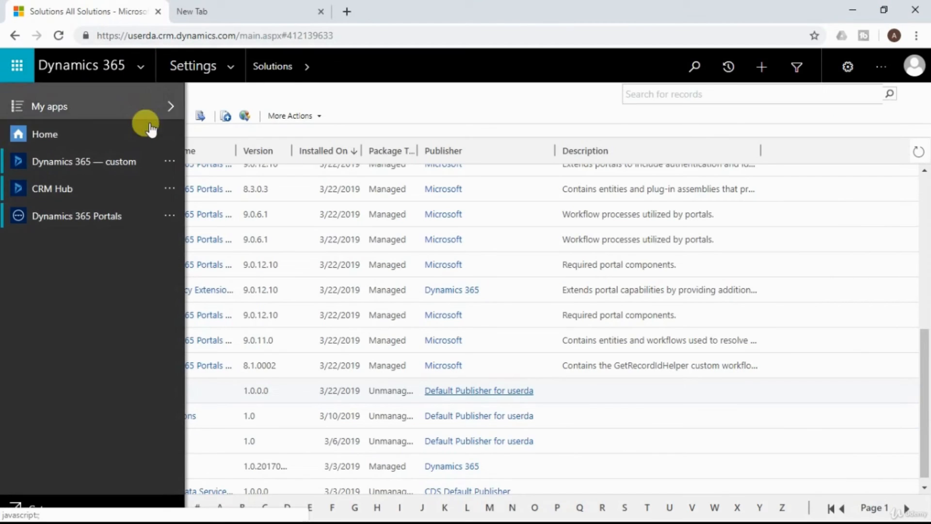
Create and save an employee named Emp Contract 1 min with an email address, date of birth, employment type Contract and department Finance
left_click(232, 65)
scroll(291, 240, "down", 5)
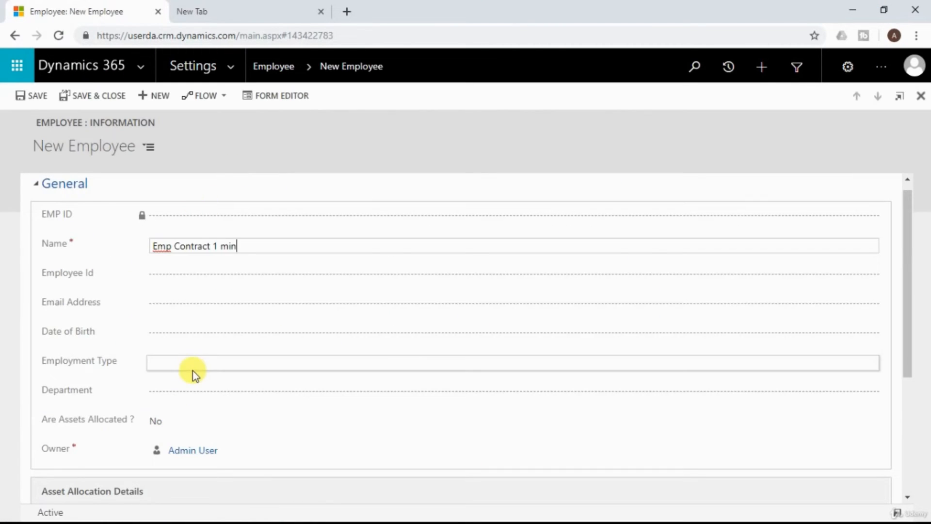
left_click(192, 370)
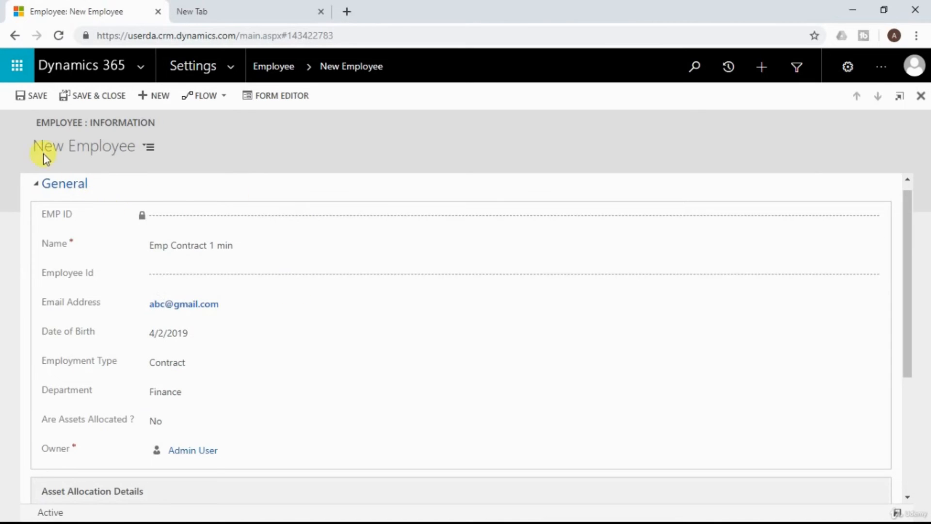
left_click(29, 96)
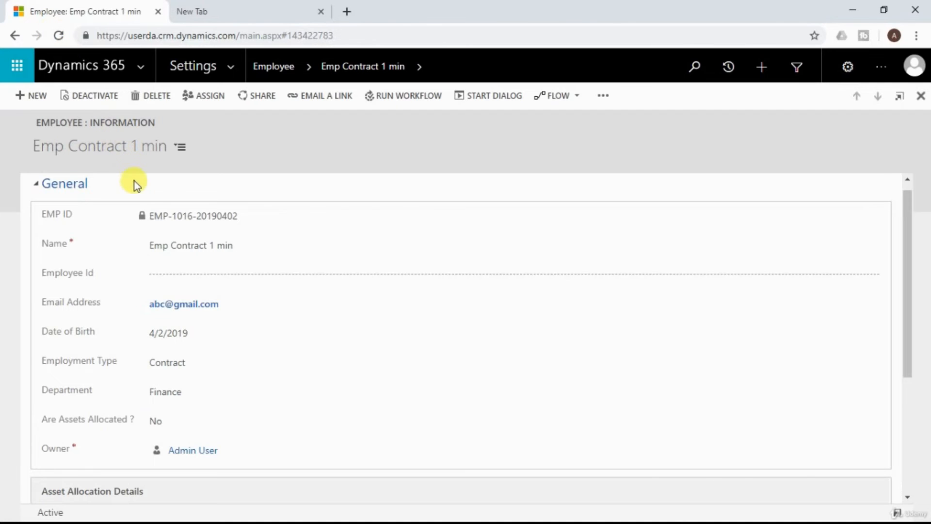
Reload the Emp Contract 1 min record and check its Asset Allocation Details and Are Assets Allocated field
scroll(135, 181, "down", 4)
left_click(59, 37)
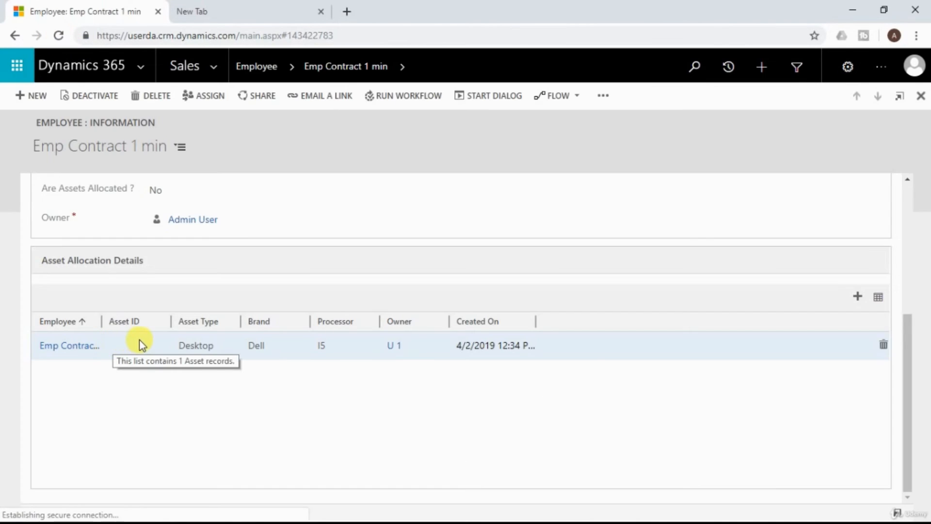
scroll(158, 334, "up", 4)
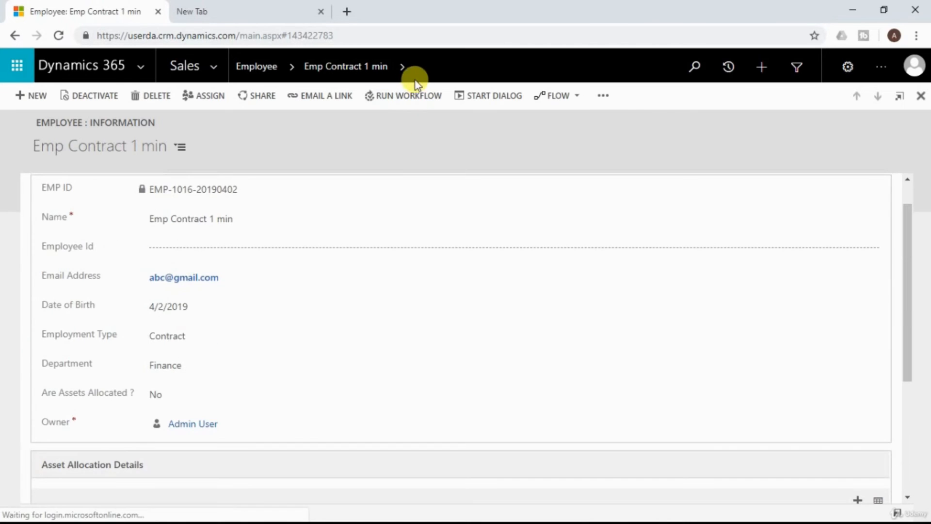
Open the Allocate Asset to Employee background job for Emp Contract 1 min and examine the progress of its Contract branch
left_click(406, 67)
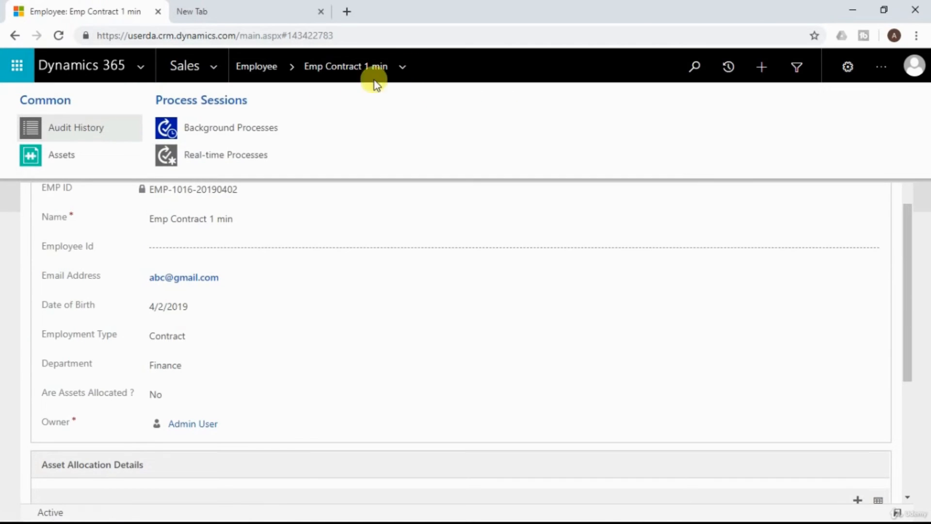
left_click(240, 126)
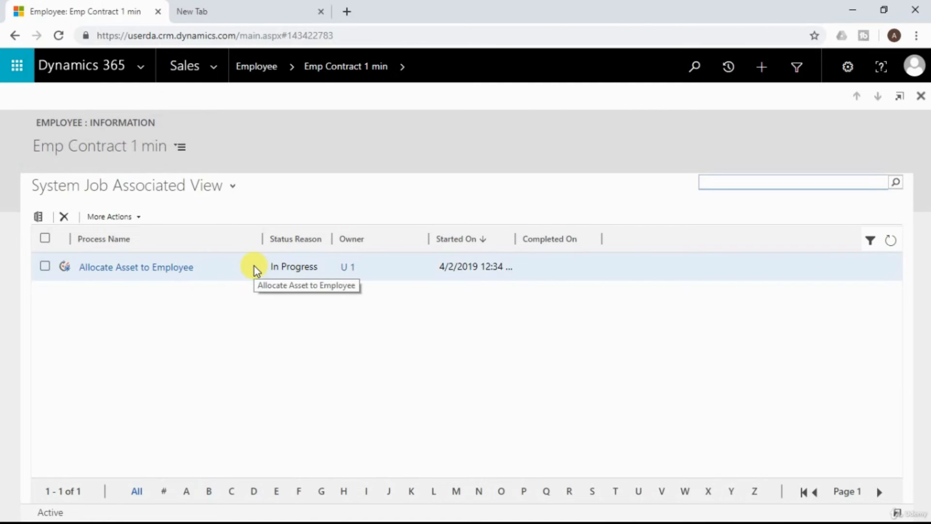
left_click(386, 266)
double_click(386, 266)
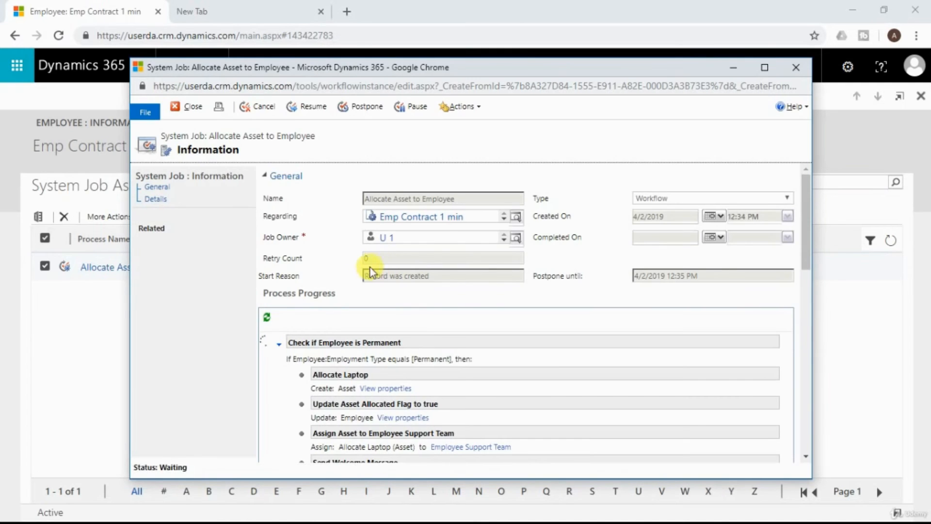
scroll(340, 291, "down", 2)
scroll(300, 310, "down", 2)
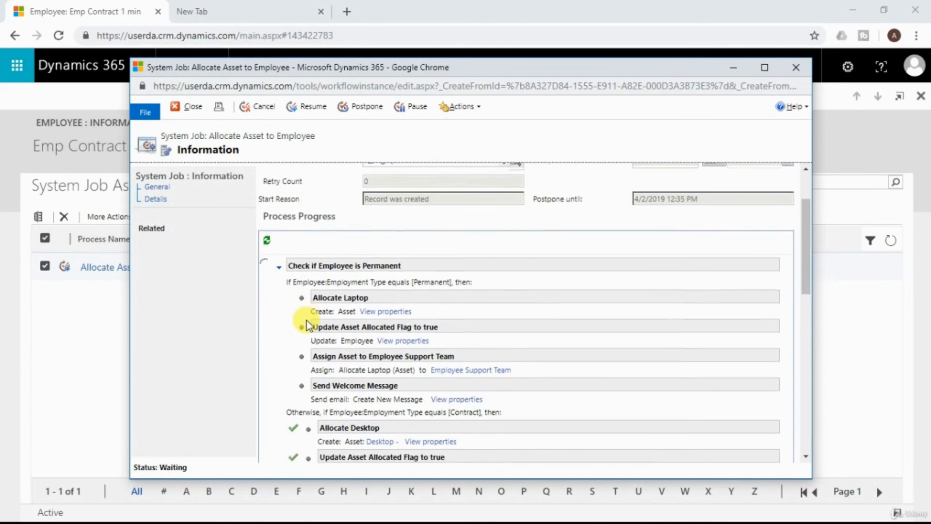
scroll(311, 306, "down", 3)
scroll(316, 289, "up", 1)
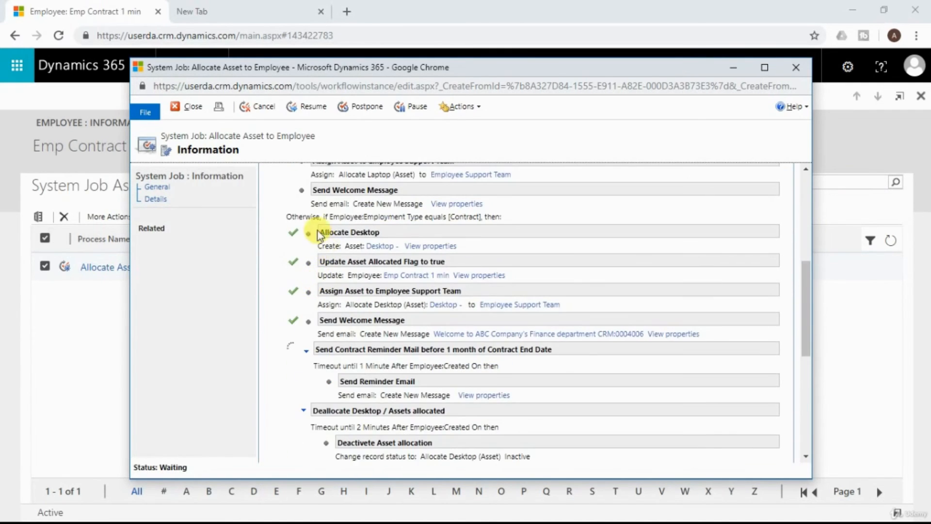
scroll(406, 378, "up", 3)
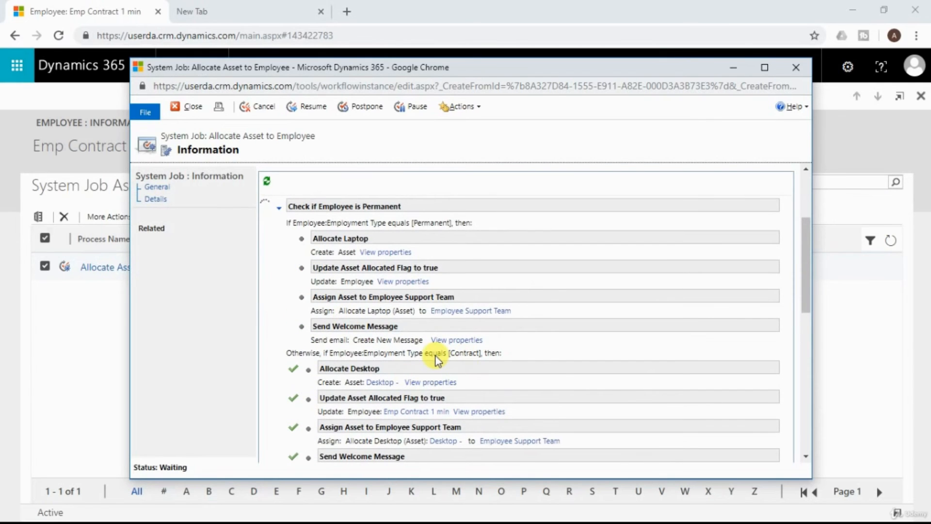
scroll(433, 357, "down", 2)
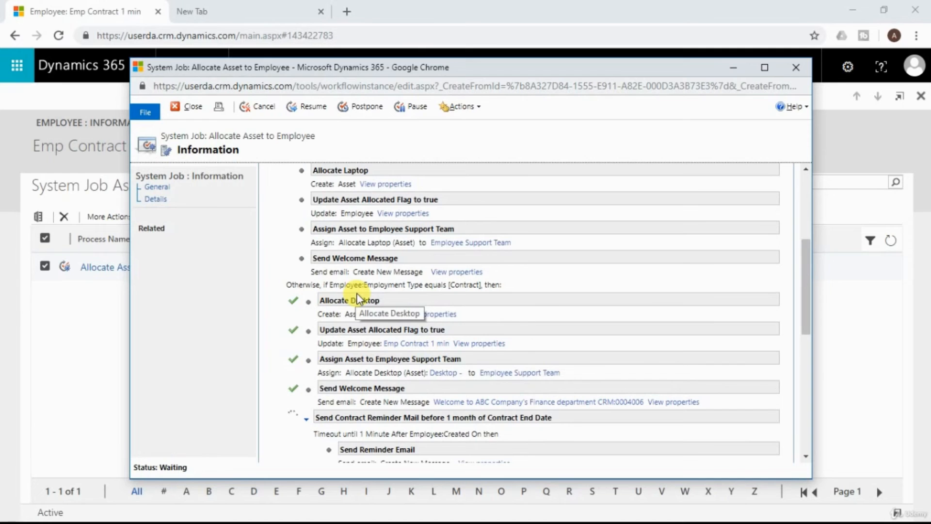
scroll(362, 304, "down", 2)
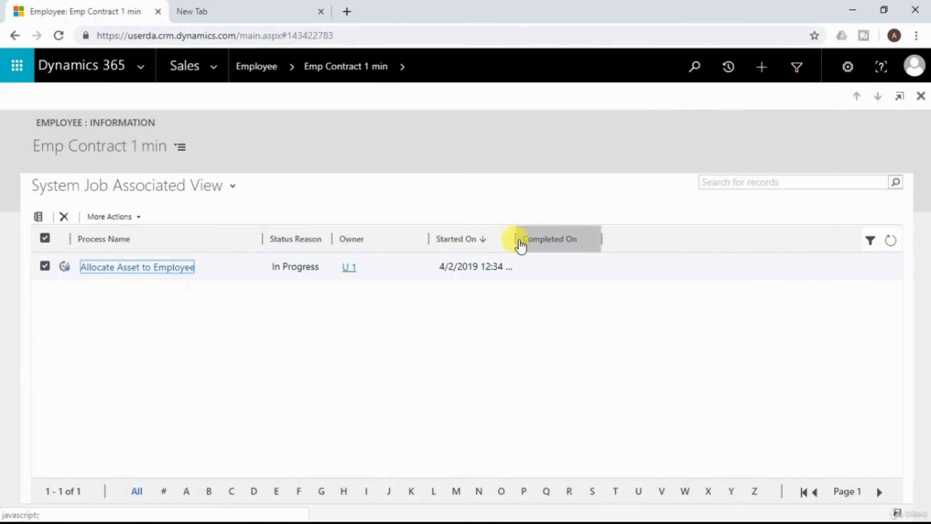
Widen the Started On column in the system jobs list to read the full start time, and refresh the list
left_click_drag(515, 239, 589, 242)
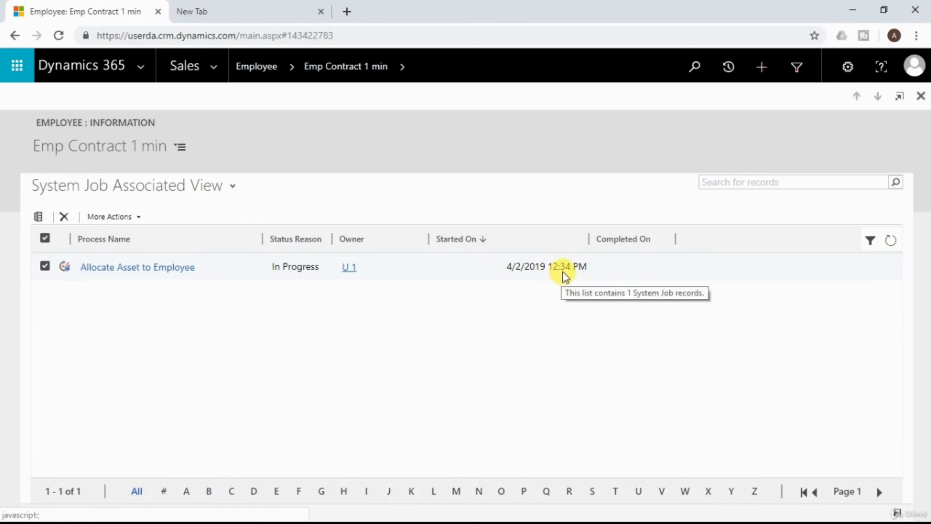
left_click(565, 276)
left_click(891, 240)
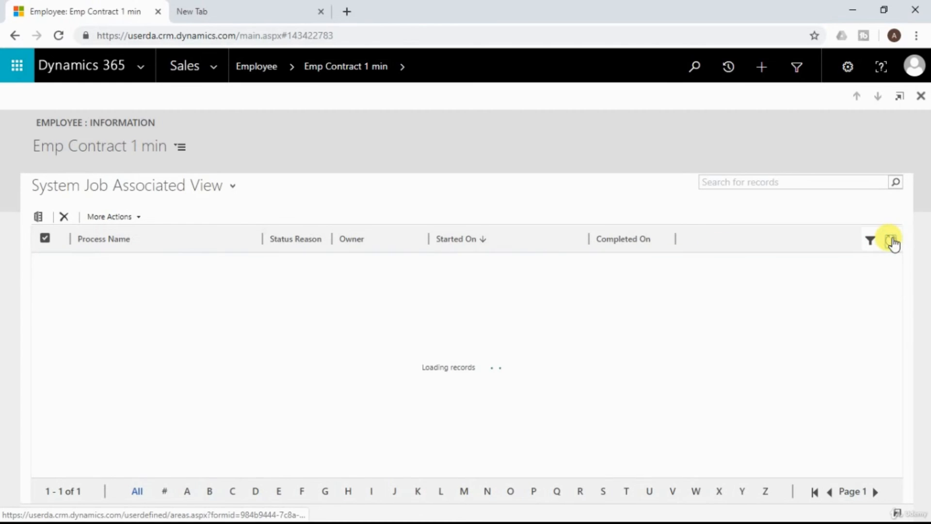
left_click(893, 240)
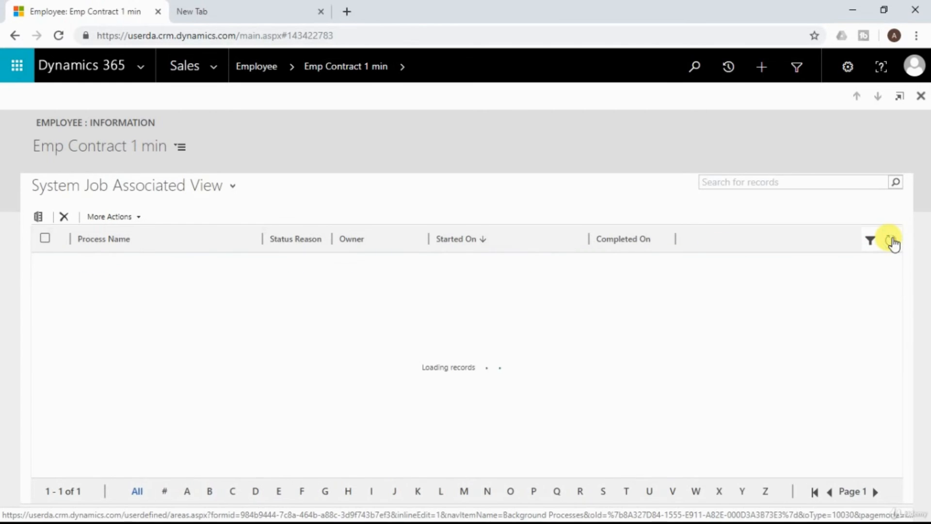
Reopen the Allocate Asset to Employee job and check the progress of its contract reminder and deallocation steps
double_click(392, 277)
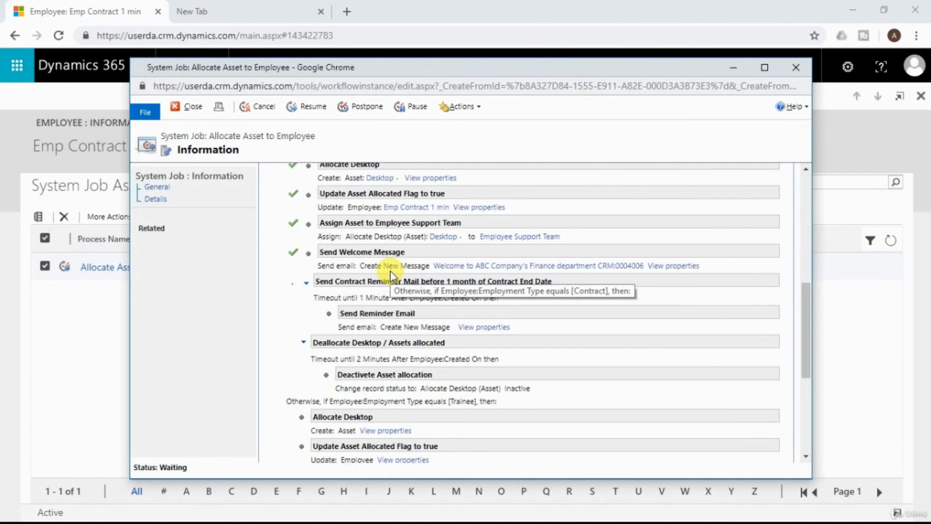
scroll(402, 305, "down", 5)
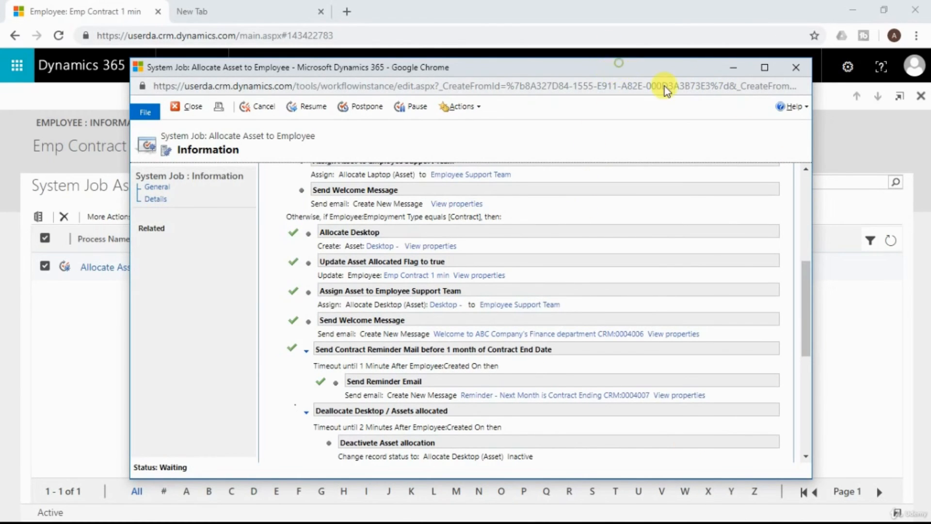
left_click_drag(619, 63, 667, 83)
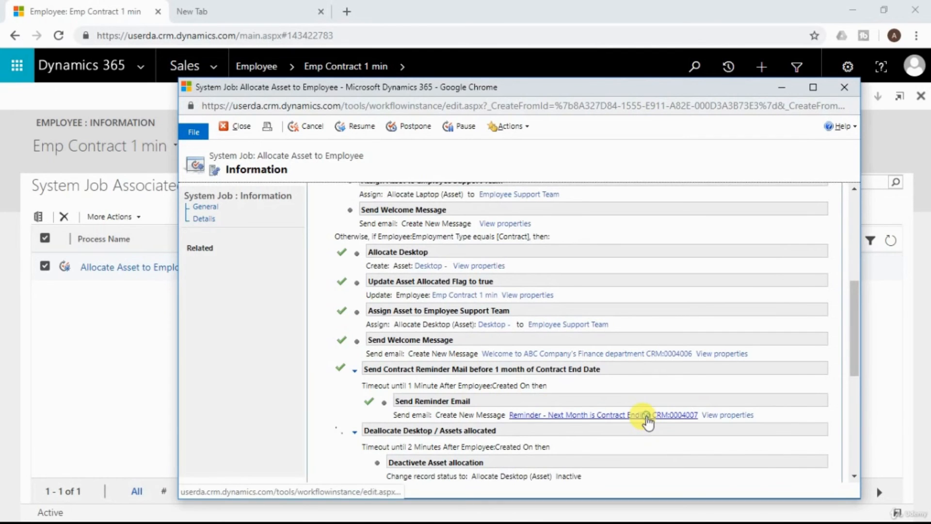
Open the contract reminder email generated by the Send Reminder Email step and review its recipient, subject, body and status
left_click(645, 416)
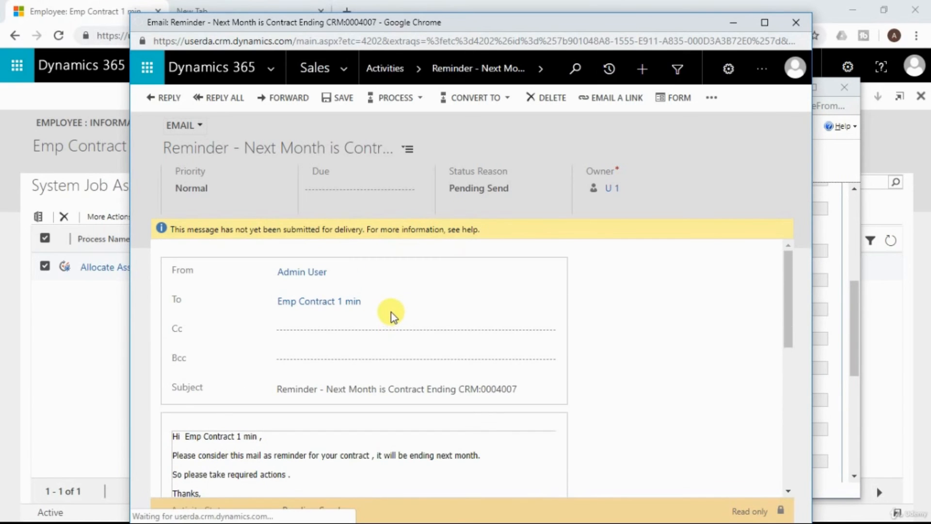
scroll(351, 310, "down", 4)
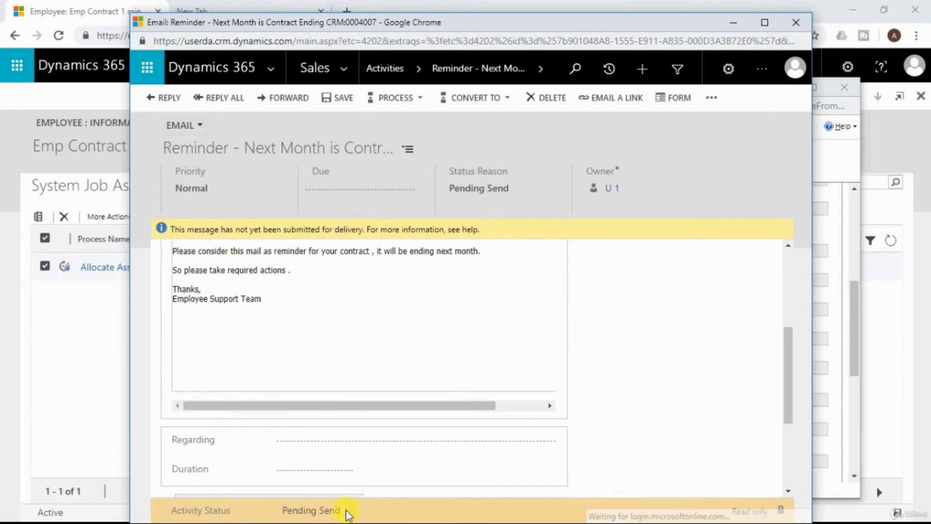
scroll(352, 381, "up", 4)
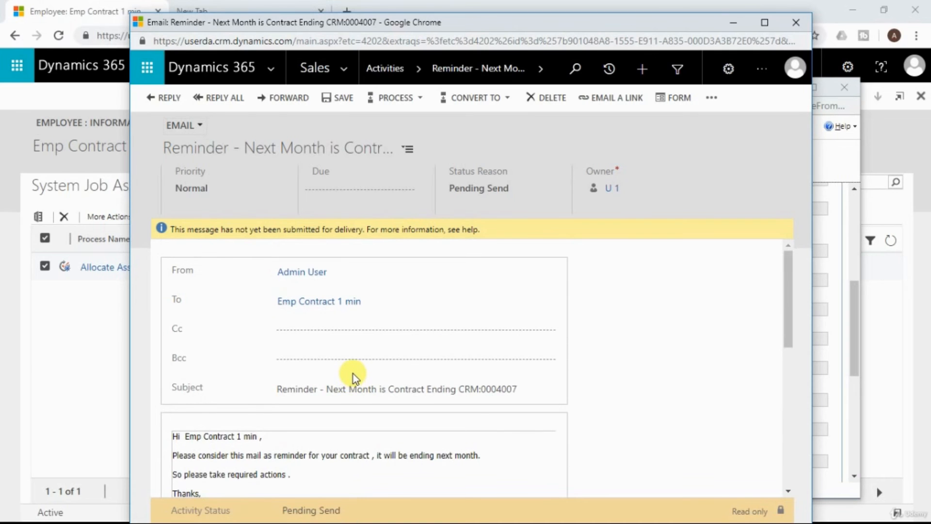
scroll(357, 376, "down", 3)
scroll(368, 369, "up", 3)
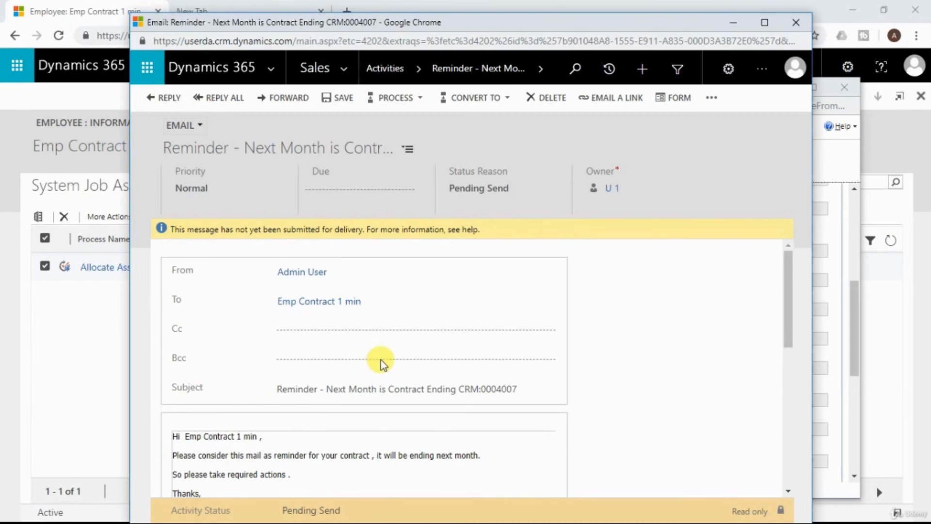
Read through the contract reminder email from the header fields to the end of the body, and close the email
scroll(381, 364, "down", 2)
scroll(381, 360, "up", 2)
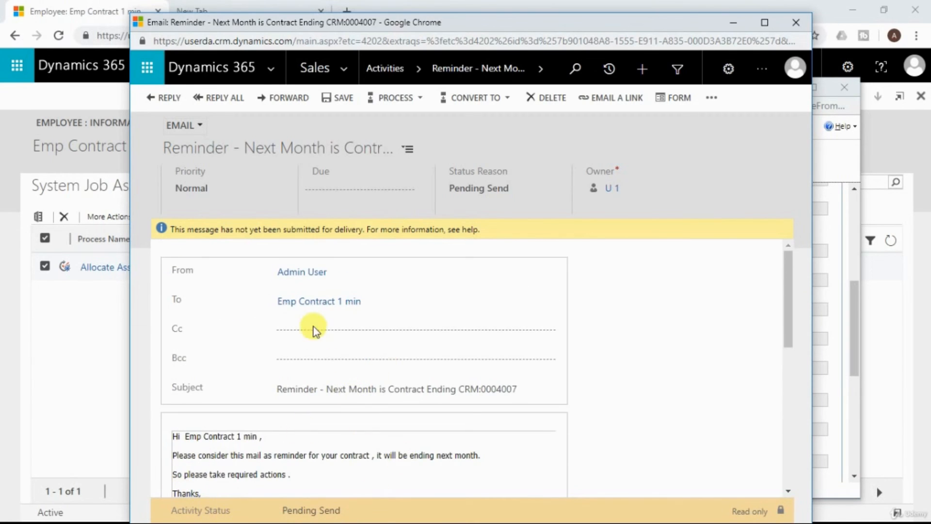
scroll(298, 340, "down", 2)
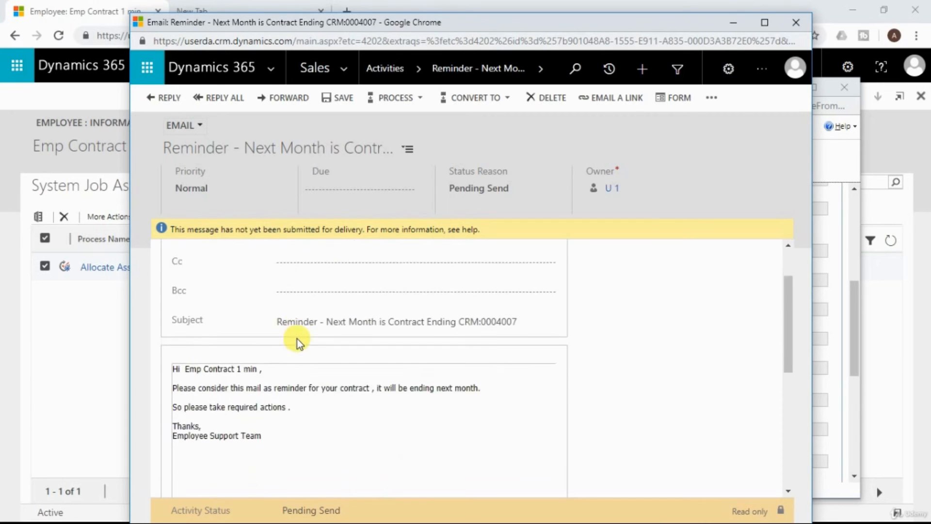
scroll(297, 339, "down", 2)
scroll(297, 330, "up", 4)
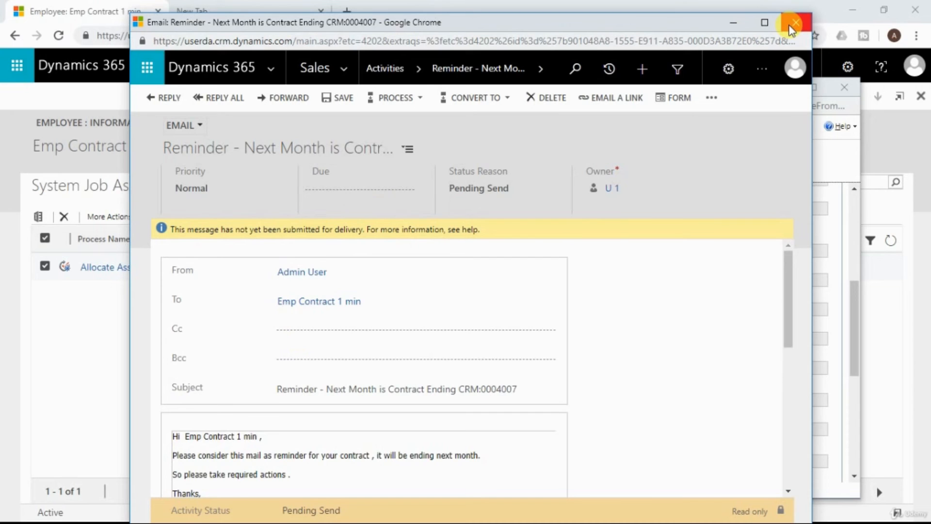
left_click(791, 29)
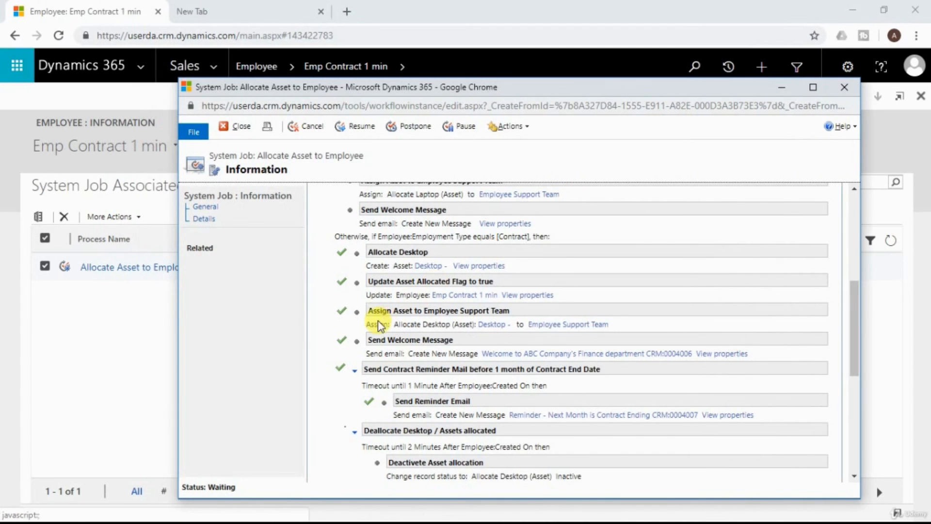
Refresh the system jobs list and reopen the Allocate Asset to Employee job to examine its Contract branch through the asset deactivation step
left_click(843, 93)
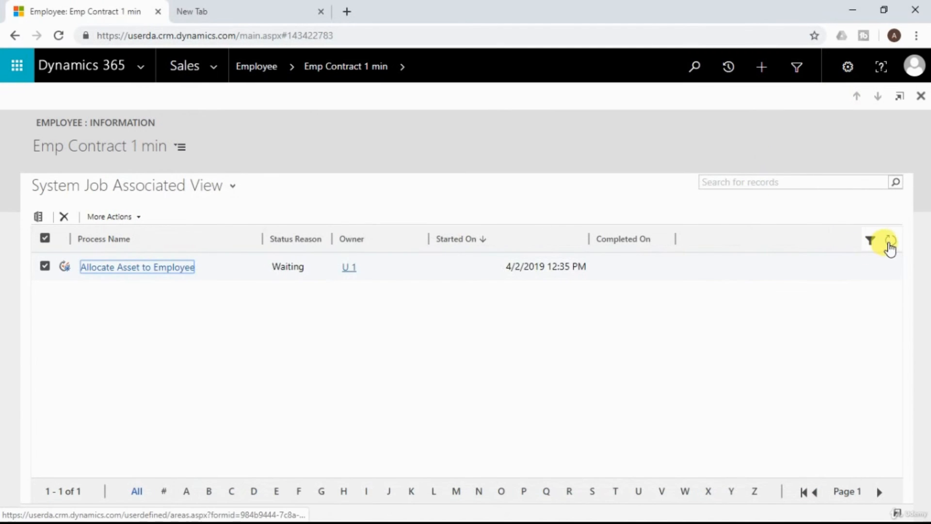
left_click(891, 243)
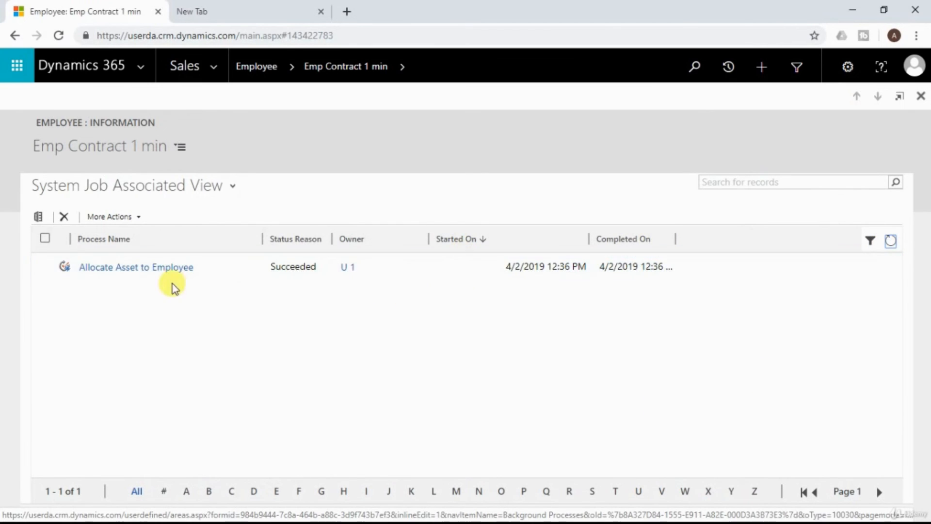
double_click(259, 274)
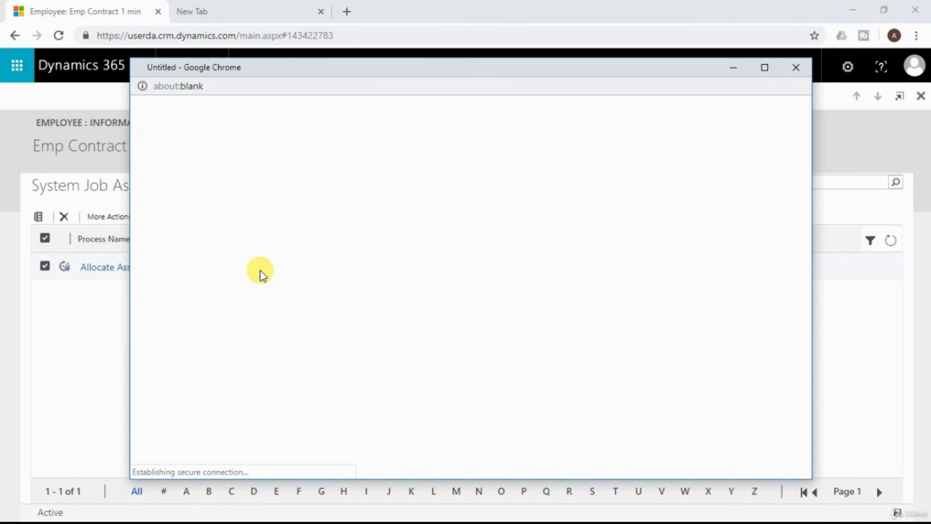
scroll(291, 286, "down", 4)
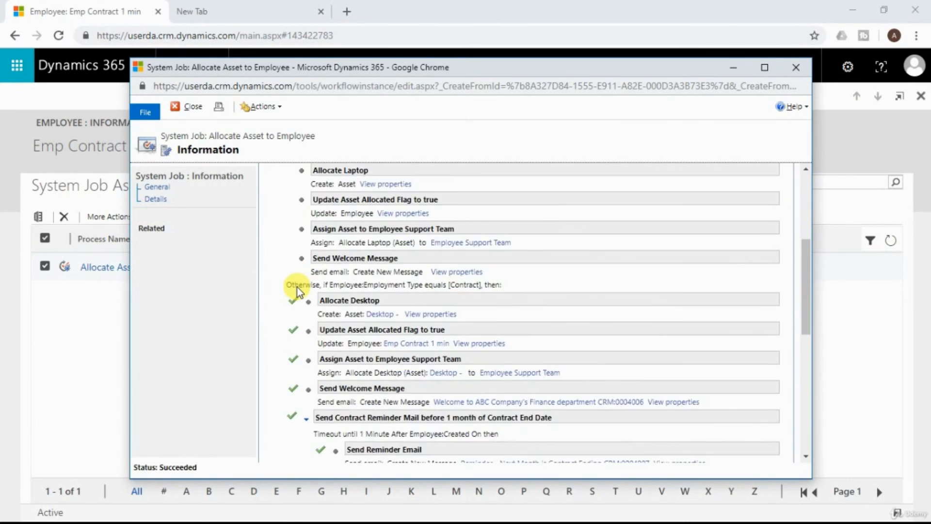
scroll(297, 291, "down", 4)
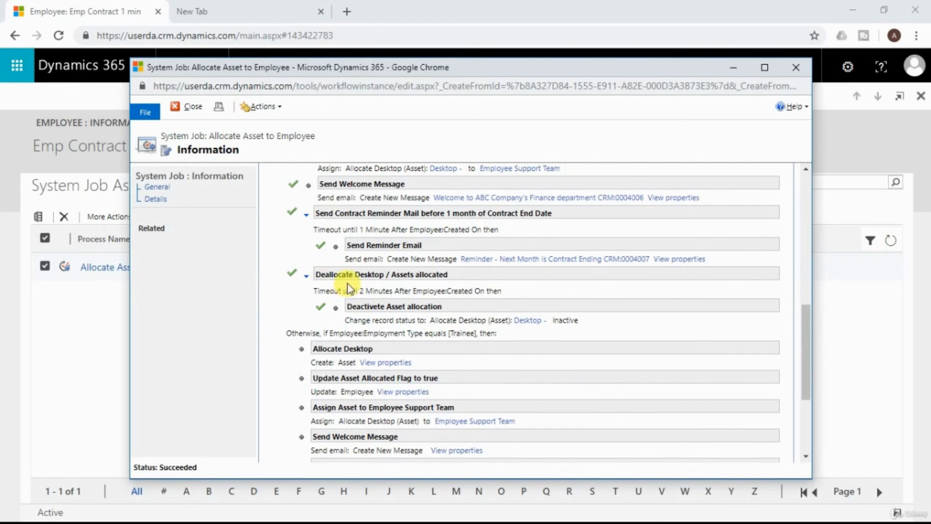
scroll(301, 269, "up", 4)
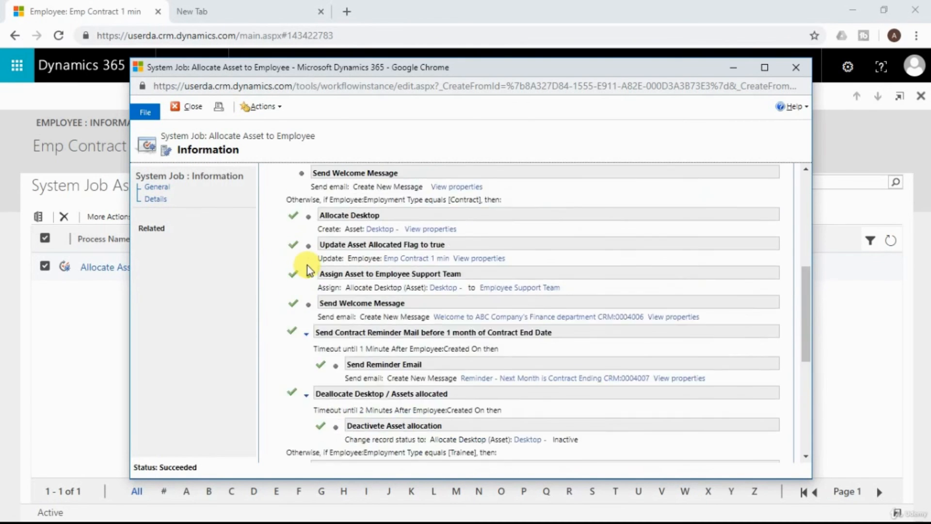
scroll(333, 301, "down", 4)
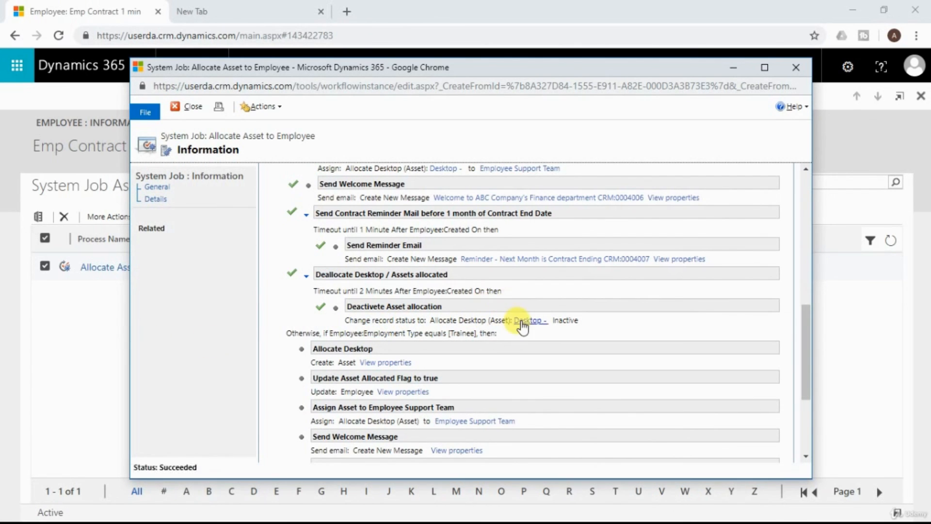
Return to the Emp Contract 1 min employee record, check its Asset Allocation Details, and reload the page
left_click(66, 360)
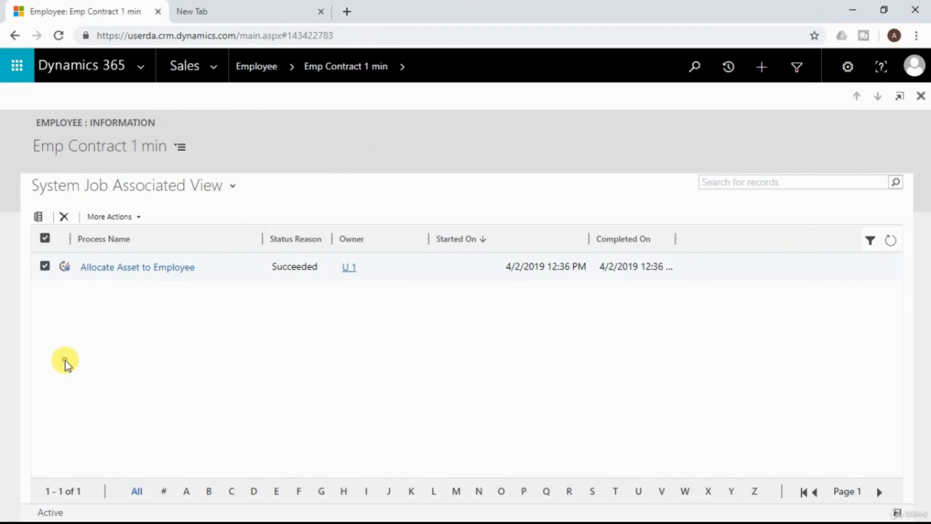
left_click(348, 68)
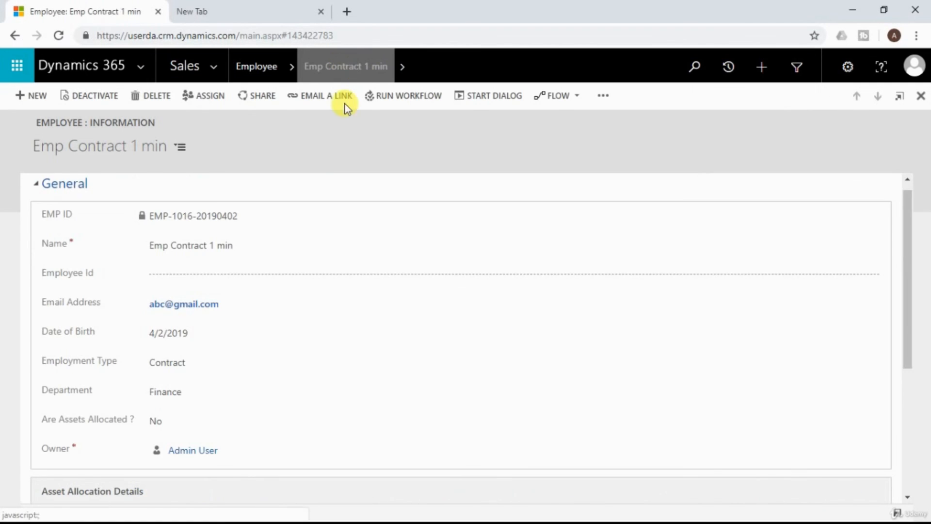
scroll(291, 218, "down", 5)
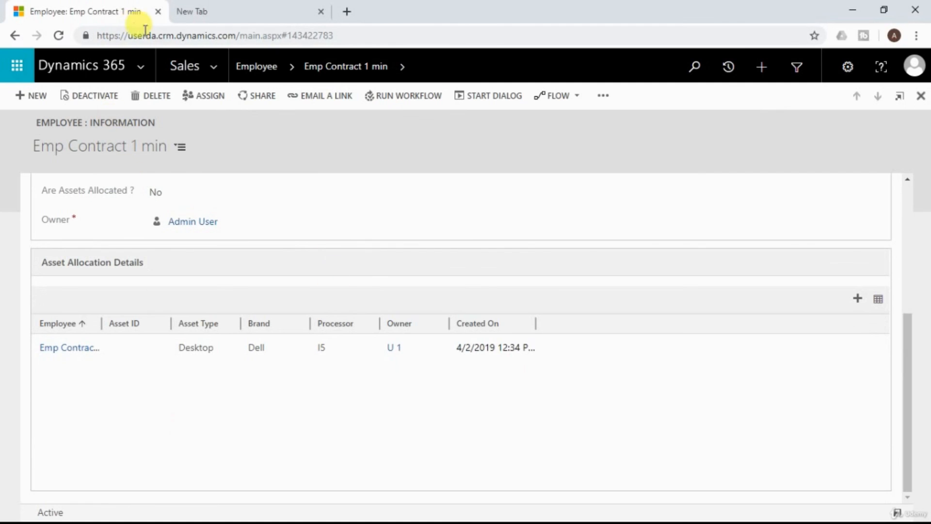
left_click(60, 36)
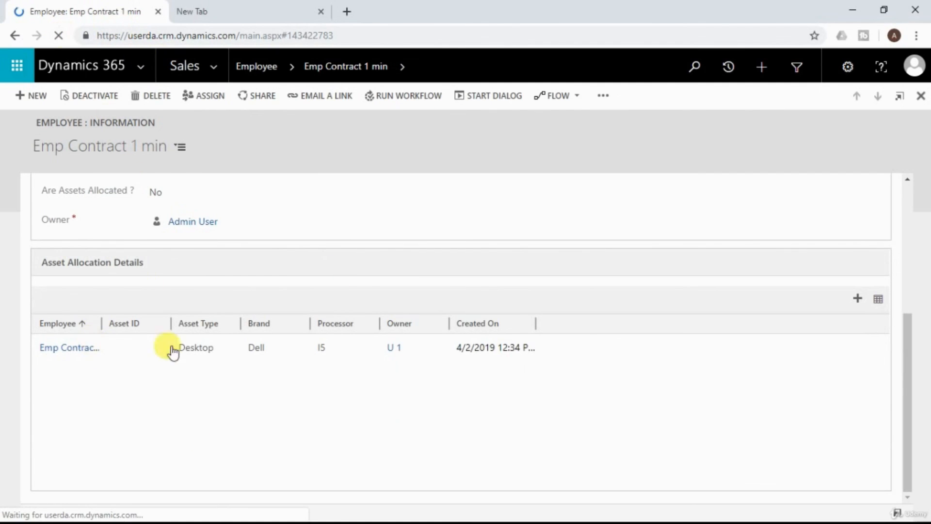
Review the Contract branch's reminder and deallocation steps once more in the Allocate Asset to Employee job
scroll(410, 378, "down", 3)
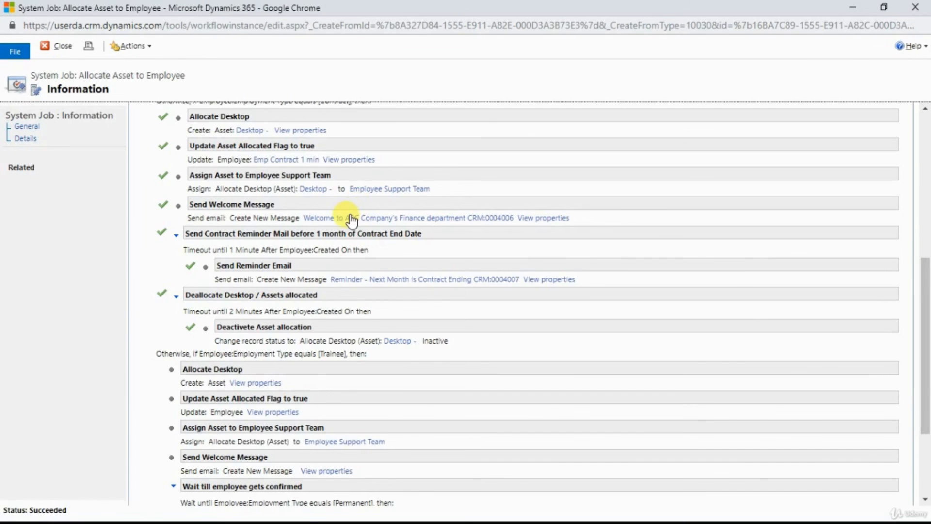
scroll(347, 214, "up", 3)
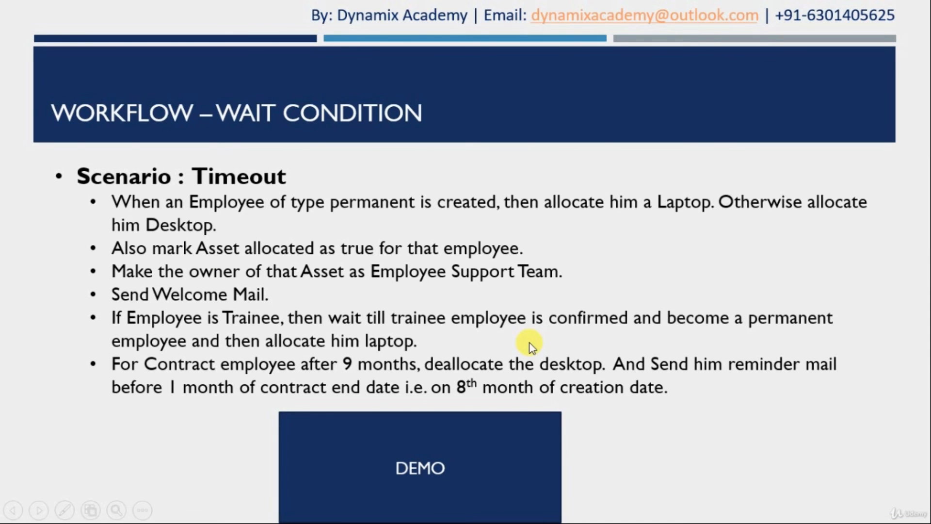